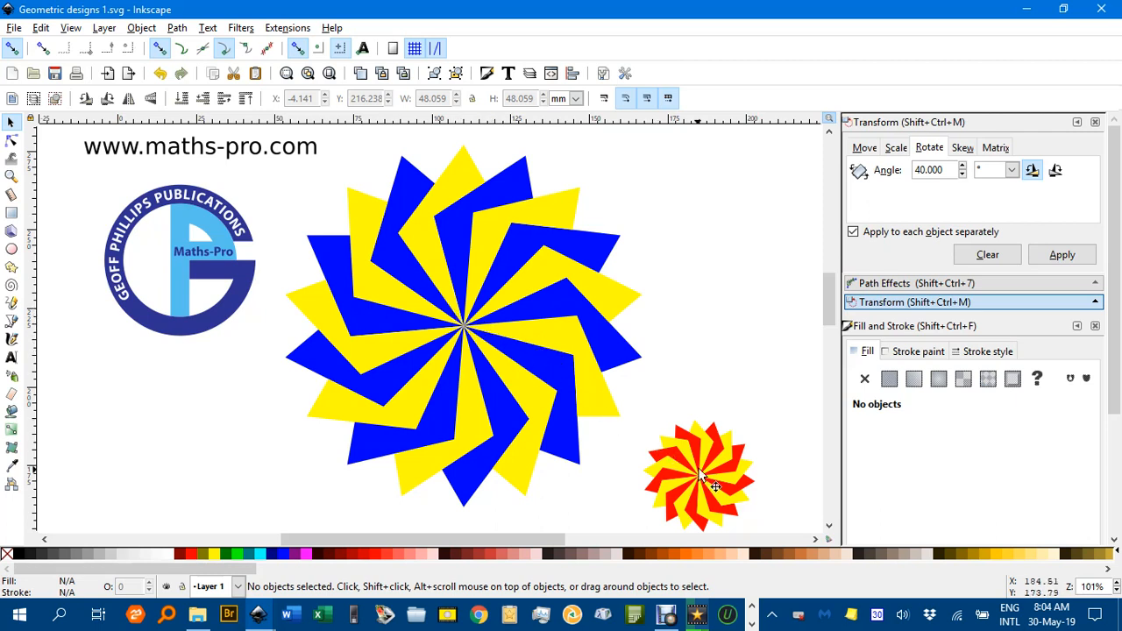
Draw a closed slanted four-sided shape about 81 by 56 mm in an empty canvas area and fill it yellow
{"action": "scroll", "coordinate": [578, 412], "scroll_direction": "down", "scroll_amount": 12}
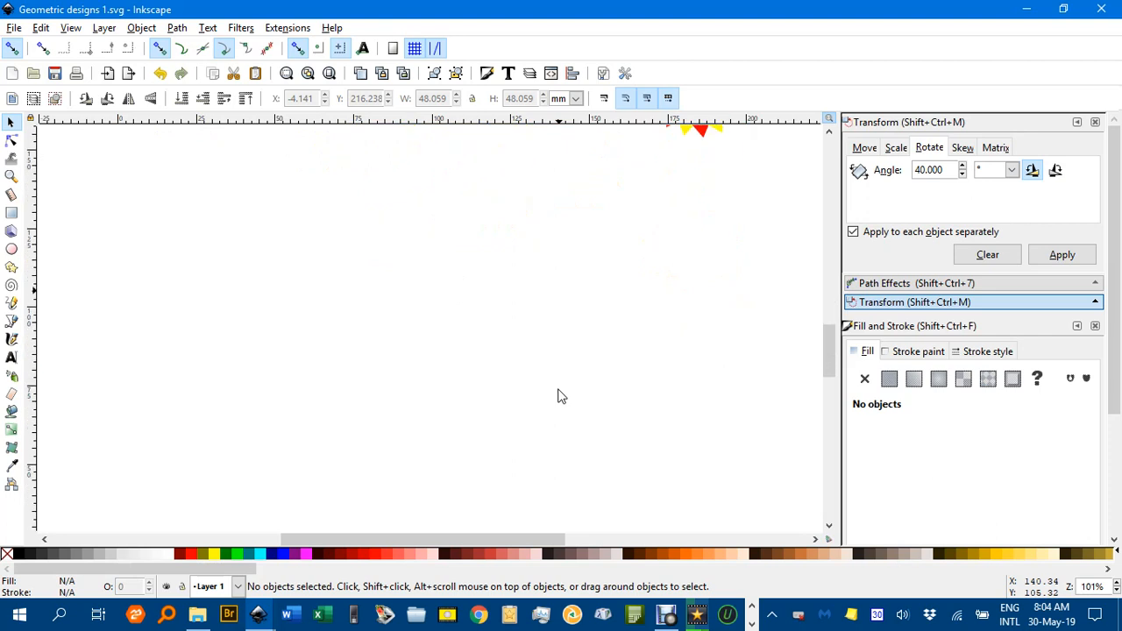
{"action": "scroll", "coordinate": [550, 394], "scroll_direction": "down", "scroll_amount": 1}
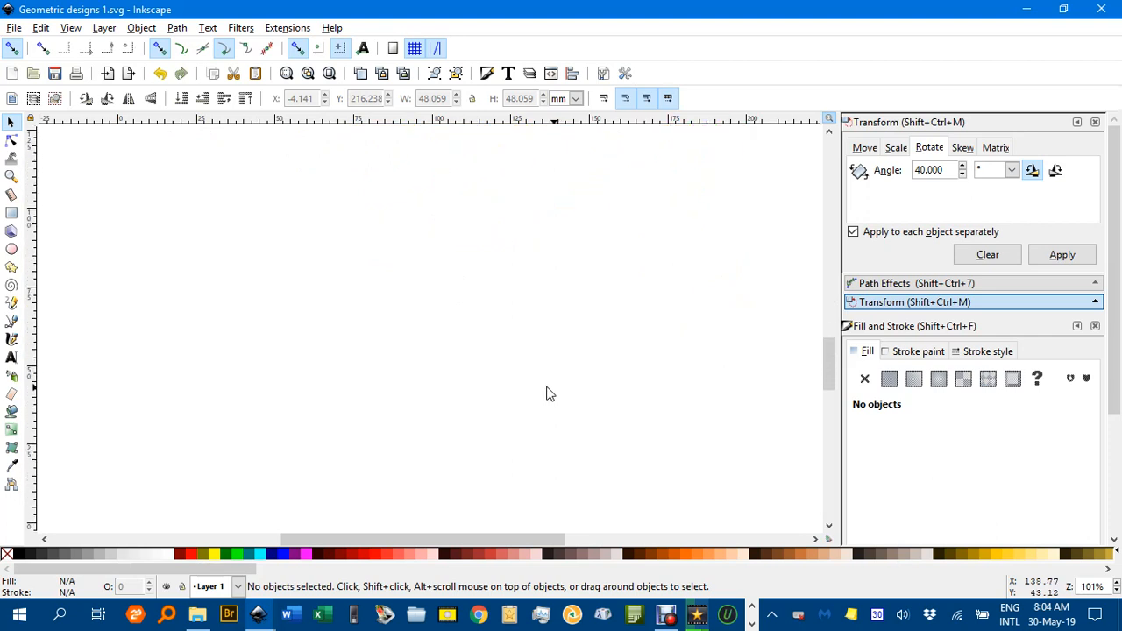
{"action": "left_click", "coordinate": [13, 321]}
{"action": "left_click", "coordinate": [255, 358]}
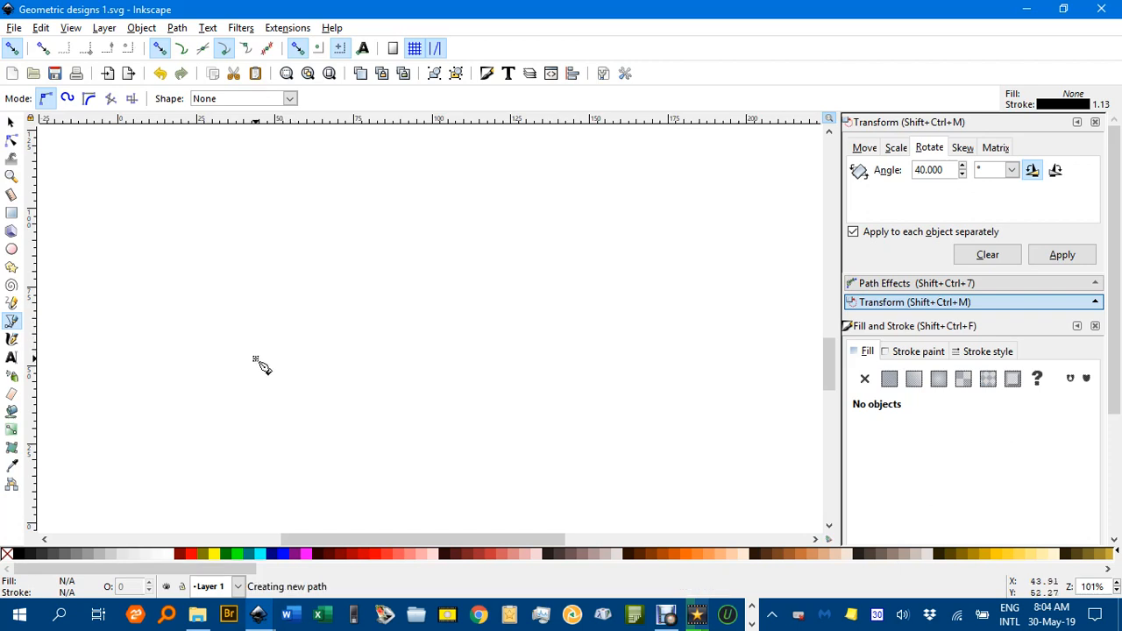
{"action": "left_click", "coordinate": [348, 186]}
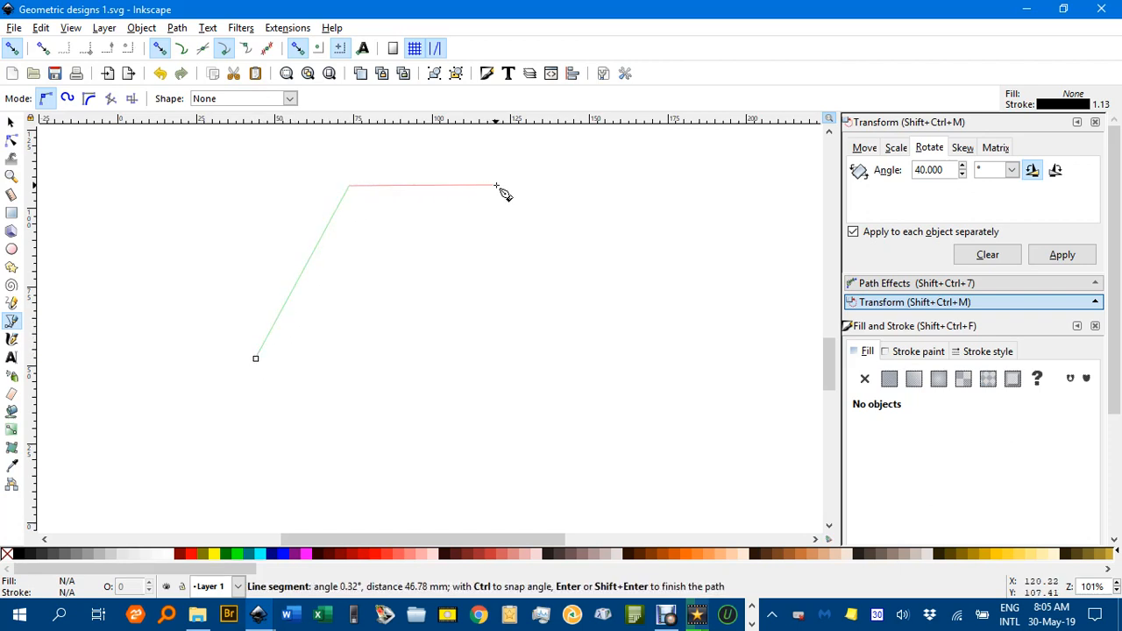
{"action": "left_click", "coordinate": [508, 184]}
{"action": "left_click", "coordinate": [409, 336]}
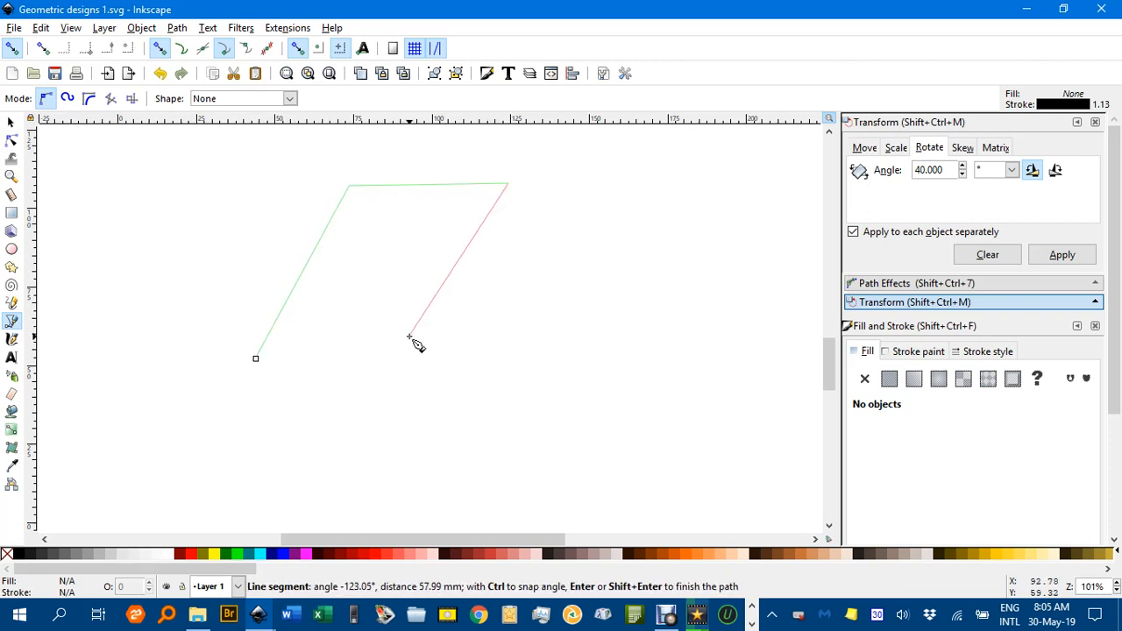
{"action": "left_click", "coordinate": [255, 358]}
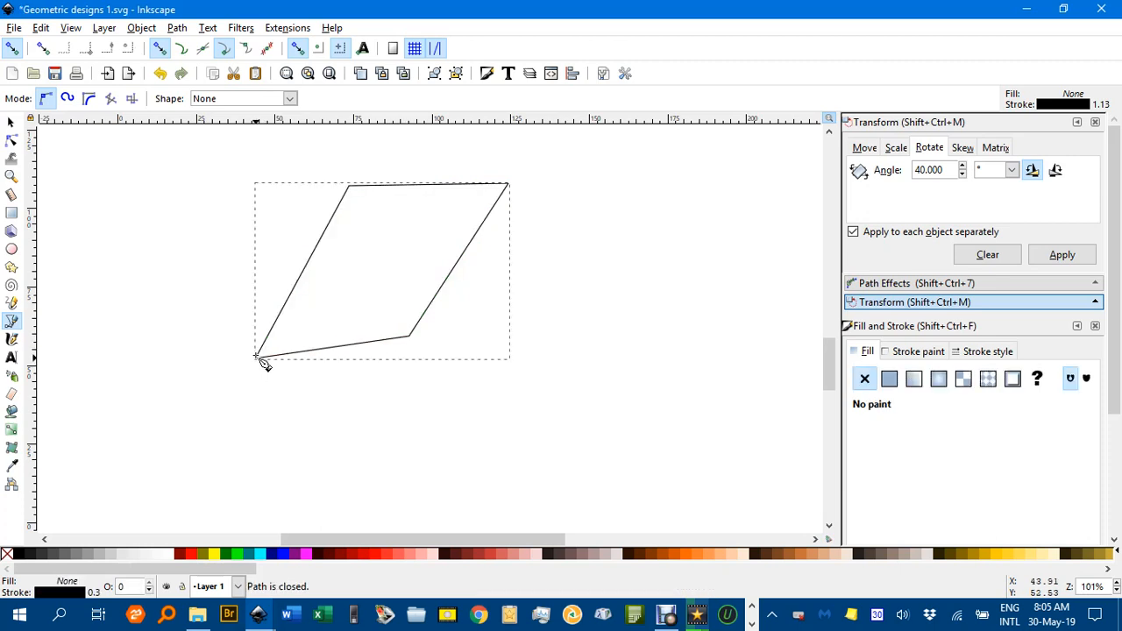
{"action": "left_click", "coordinate": [10, 122]}
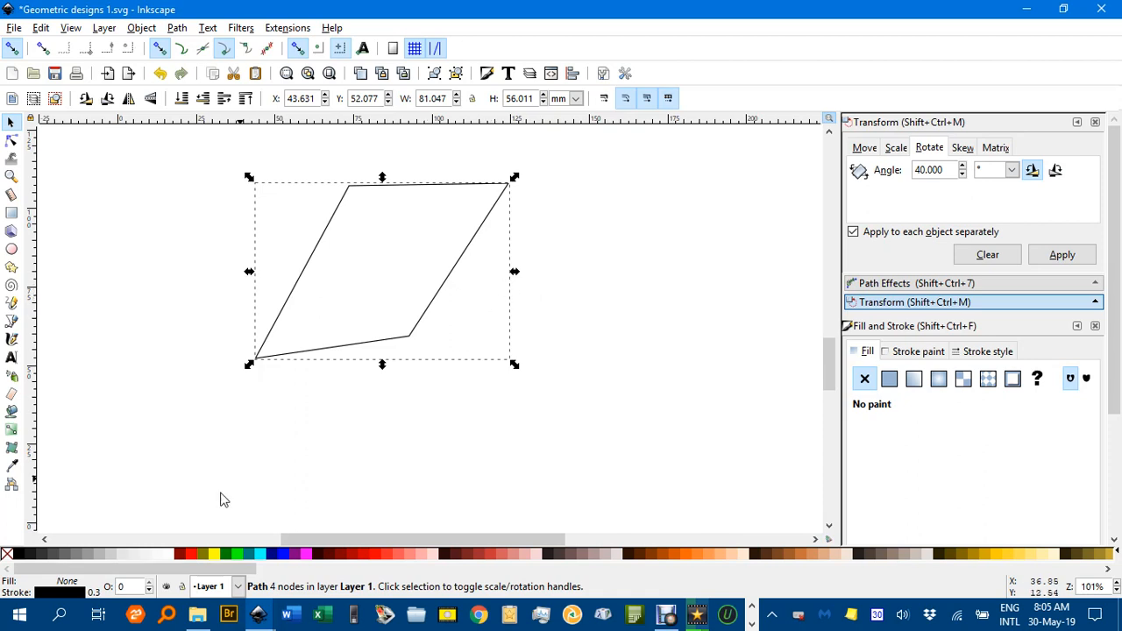
{"action": "left_click", "coordinate": [215, 555]}
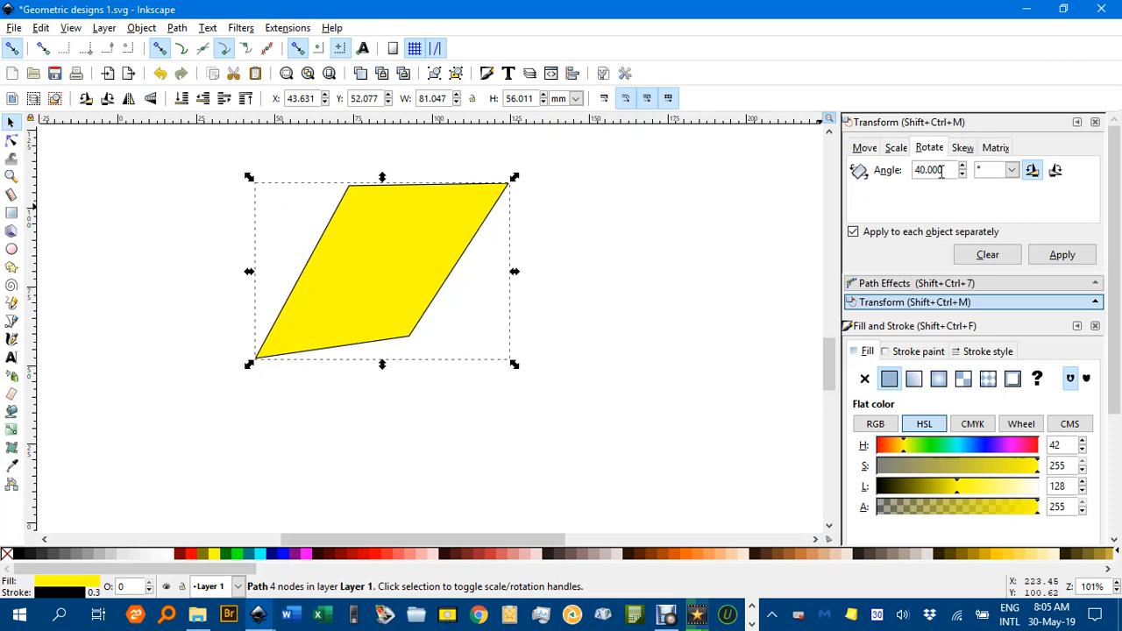
Set the rotation angle to 30°, try it on a duplicate of the yellow shape, and undo the trial
{"action": "left_click_drag", "start_coordinate": [949, 169], "coordinate": [897, 169]}
{"action": "type", "text": "30"}
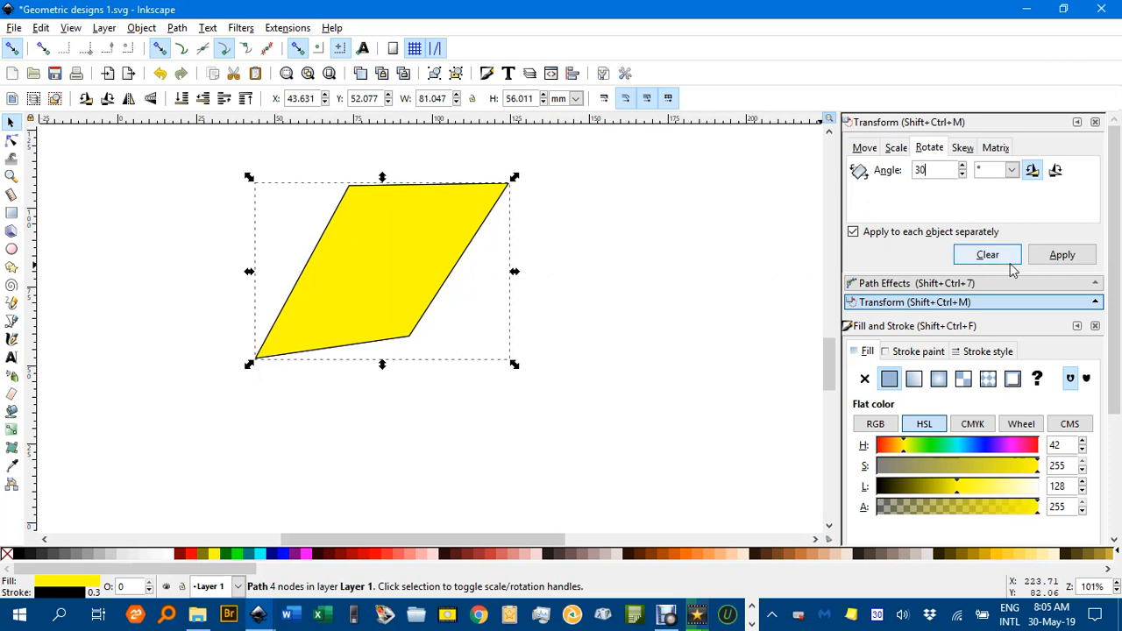
{"action": "left_click", "coordinate": [1070, 260]}
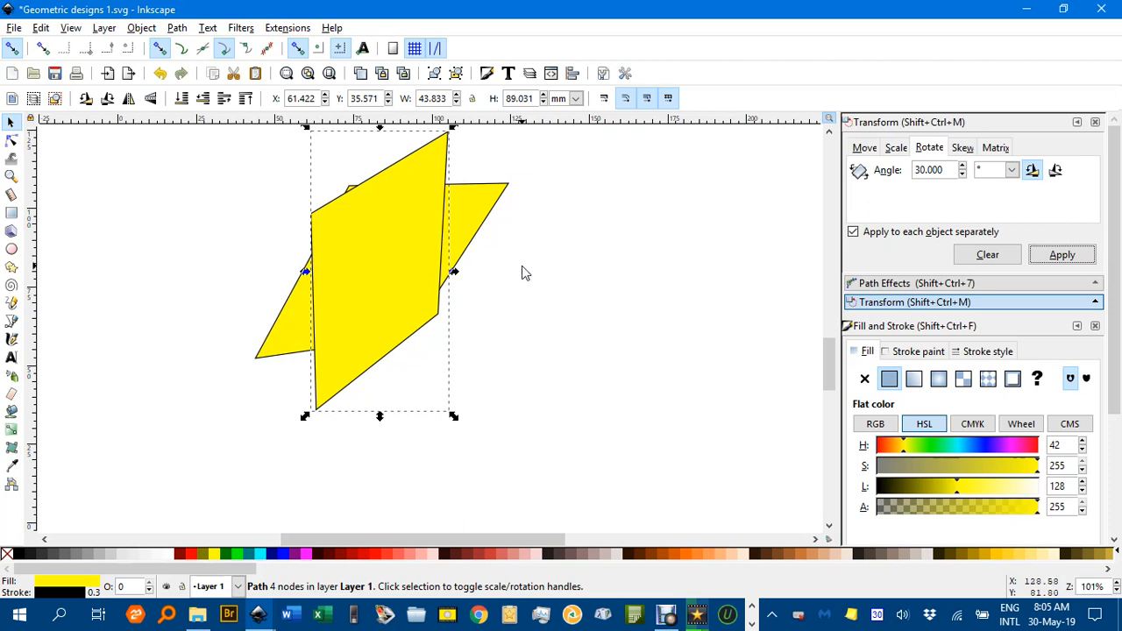
{"action": "key", "text": "ctrl+z"}
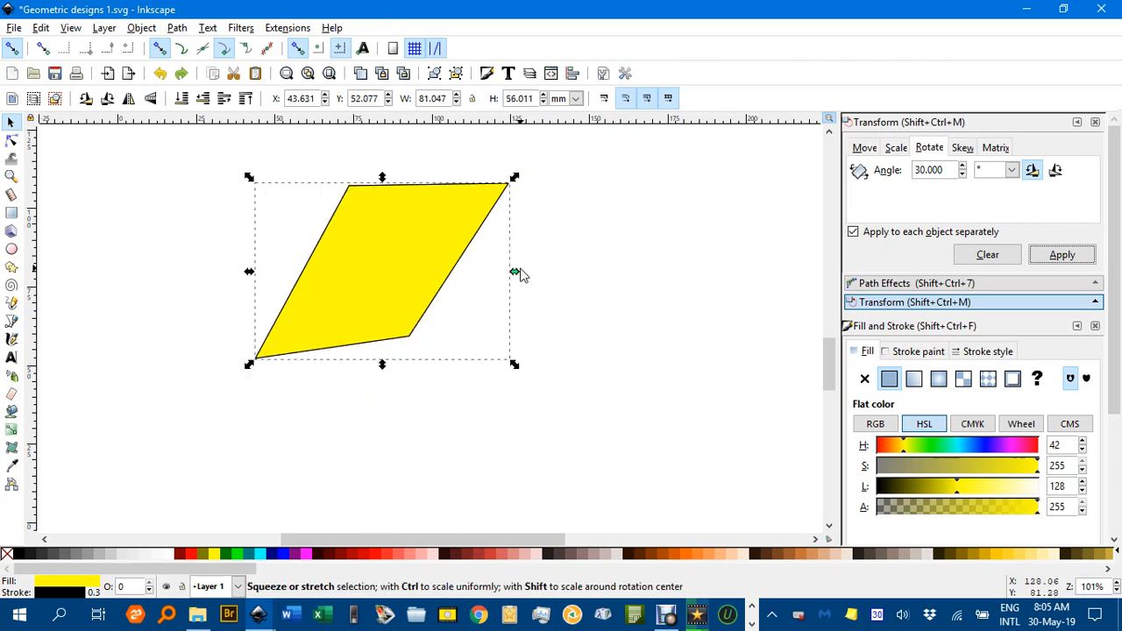
Move the yellow shape's rotation centre onto its lower-left corner
{"action": "left_click", "coordinate": [506, 275]}
{"action": "left_click", "coordinate": [369, 300]}
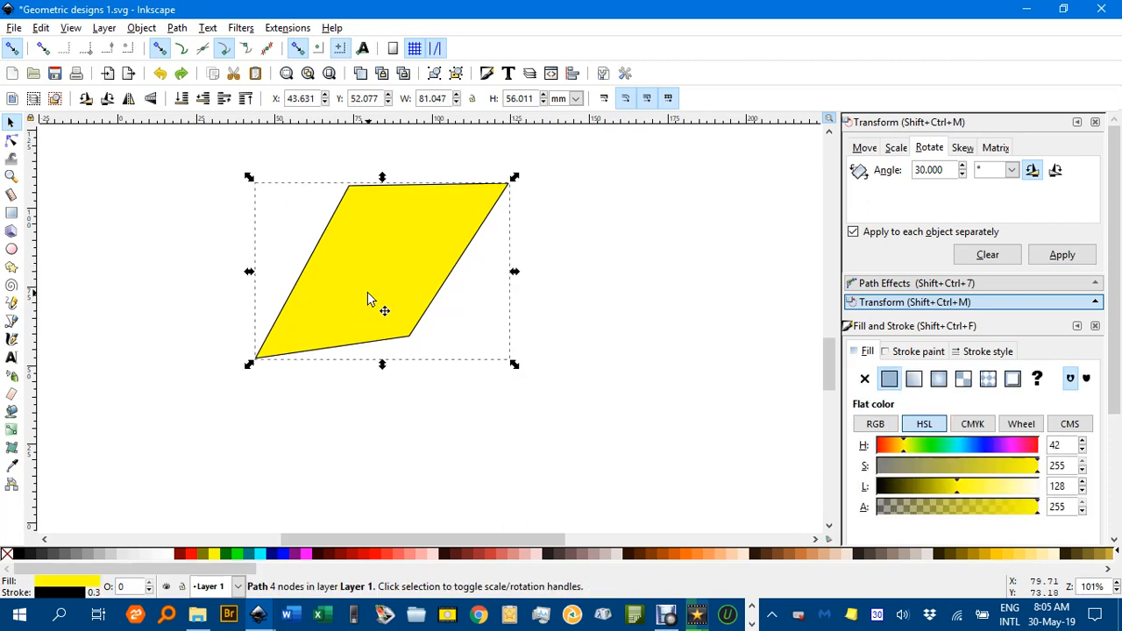
{"action": "left_click", "coordinate": [372, 279]}
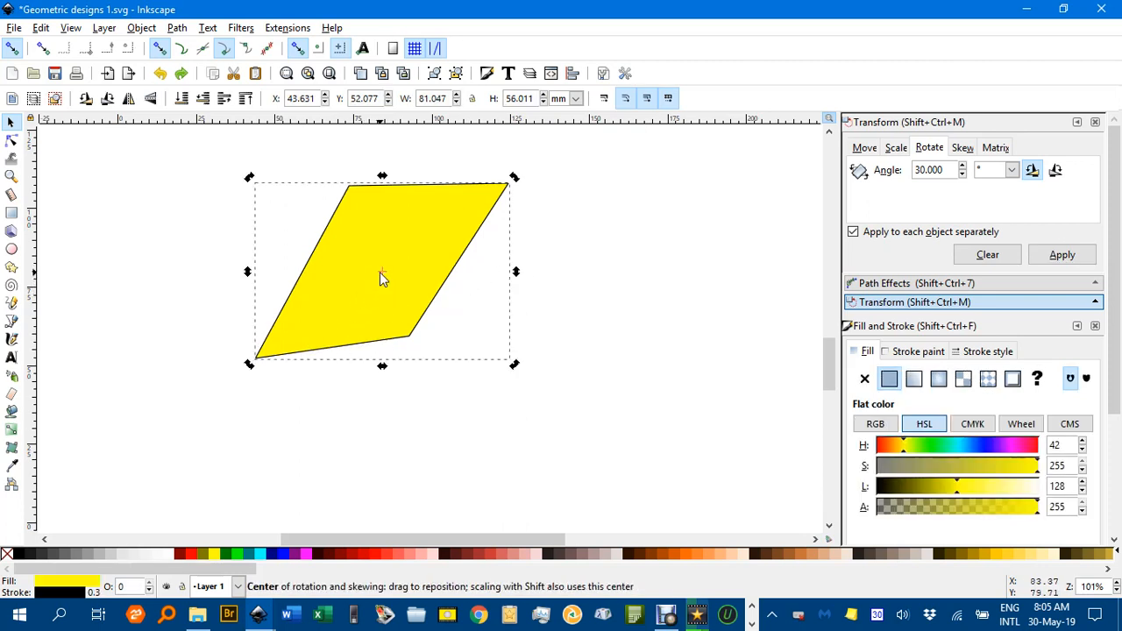
{"action": "left_click_drag", "start_coordinate": [380, 272], "coordinate": [249, 365]}
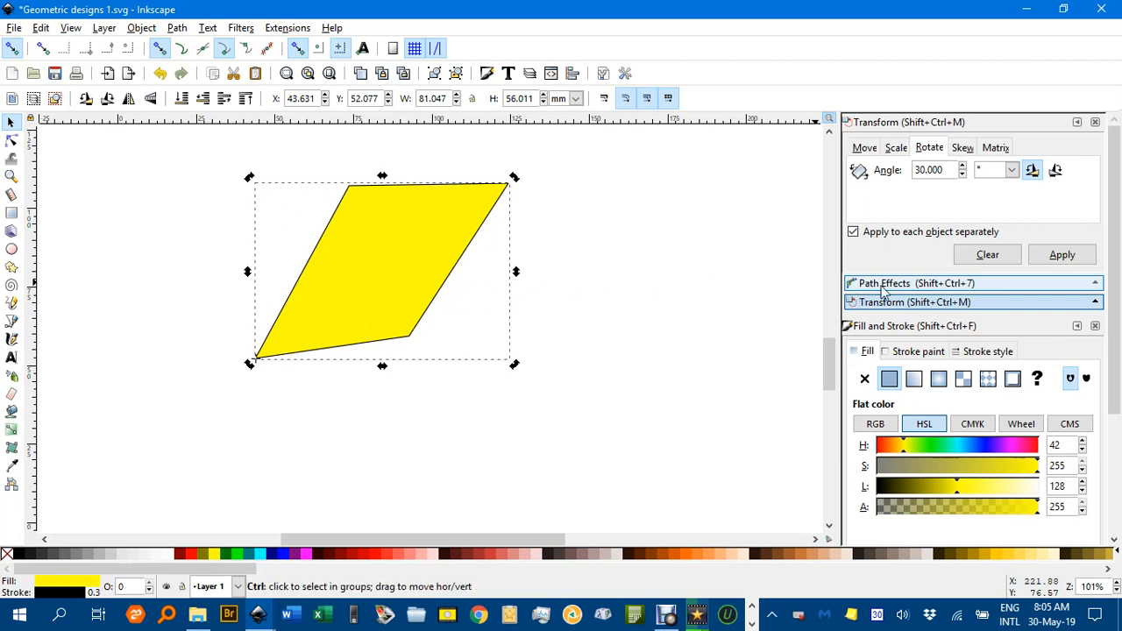
Repeatedly duplicate the shape and rotate each copy 30° about the shared corner until twelve petals complete the circle
{"action": "left_click", "coordinate": [1072, 256]}
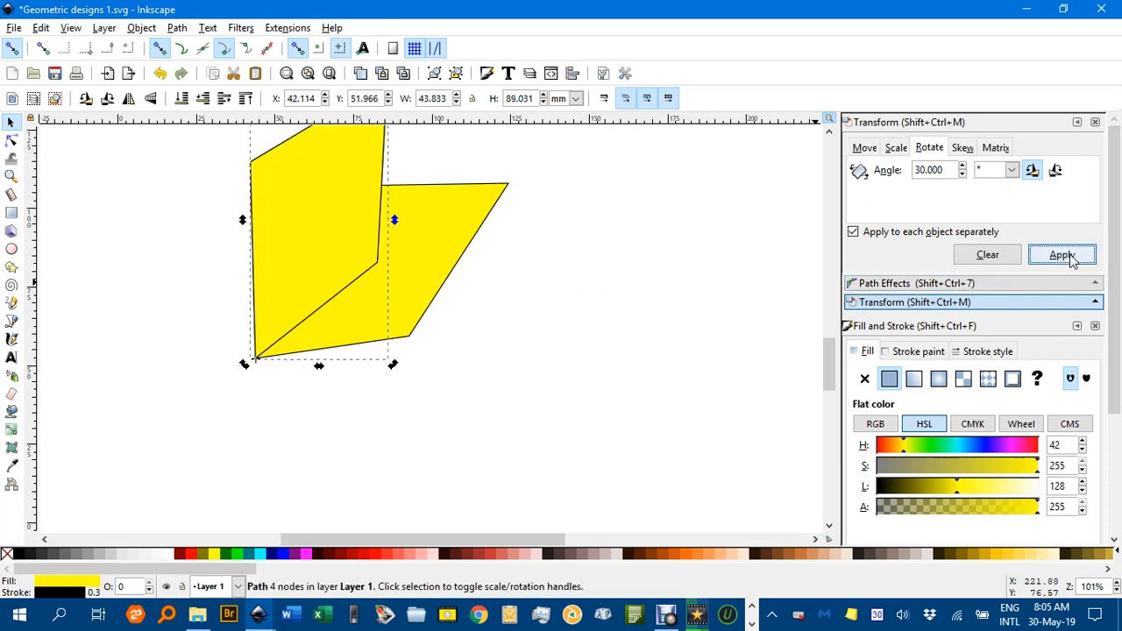
{"action": "left_click", "coordinate": [1073, 259]}
{"action": "key", "text": "ctrl+d"}
{"action": "left_click", "coordinate": [1072, 257]}
{"action": "key", "text": "ctrl+d"}
{"action": "left_click", "coordinate": [1073, 257]}
{"action": "key", "text": "ctrl+d"}
{"action": "left_click", "coordinate": [1073, 257]}
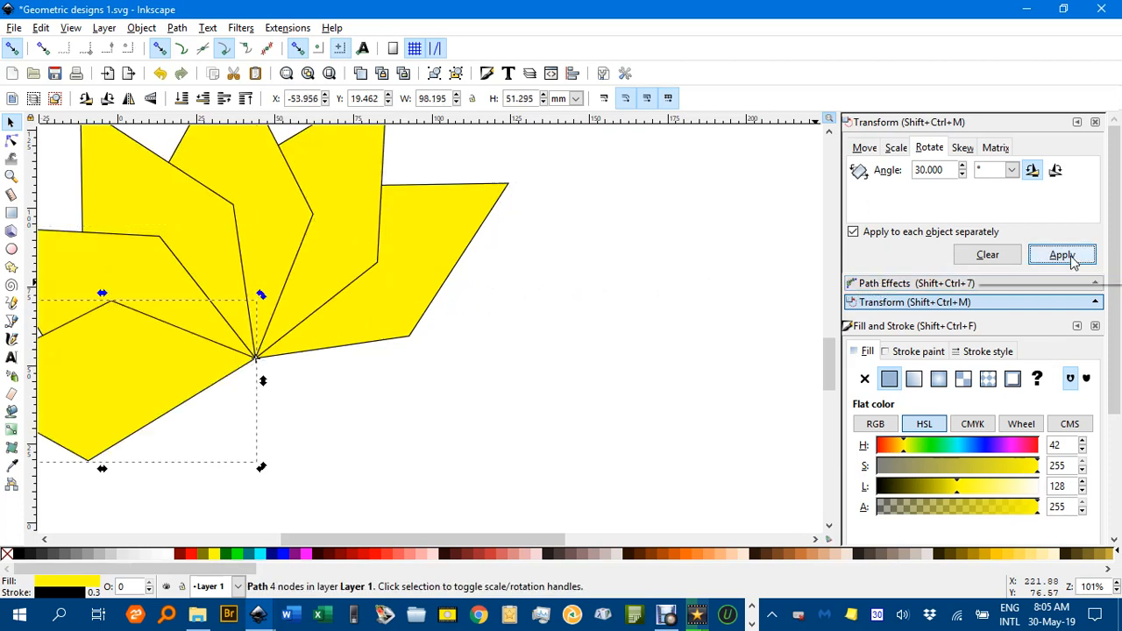
{"action": "key", "text": "ctrl+d"}
{"action": "left_click", "coordinate": [1072, 257]}
{"action": "key", "text": "ctrl+d"}
{"action": "left_click", "coordinate": [1073, 258]}
{"action": "key", "text": "ctrl+d"}
{"action": "left_click", "coordinate": [1073, 259]}
{"action": "key", "text": "ctrl+d"}
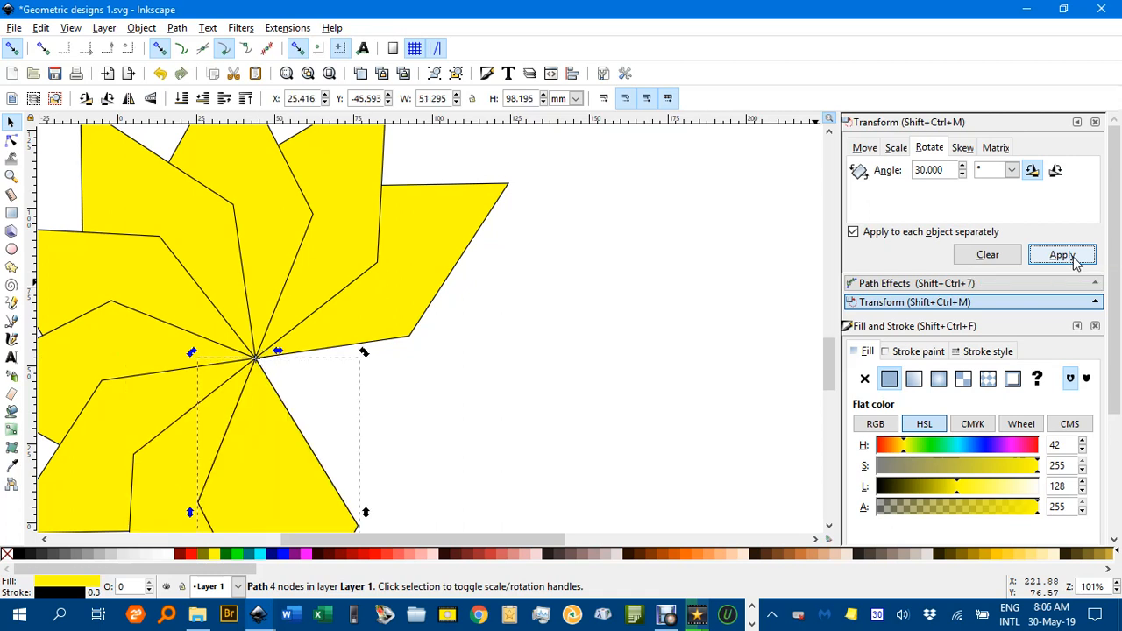
{"action": "left_click", "coordinate": [1074, 260]}
{"action": "key", "text": "ctrl+d"}
{"action": "left_click", "coordinate": [1075, 260]}
{"action": "key", "text": "ctrl+d"}
{"action": "left_click", "coordinate": [1075, 262]}
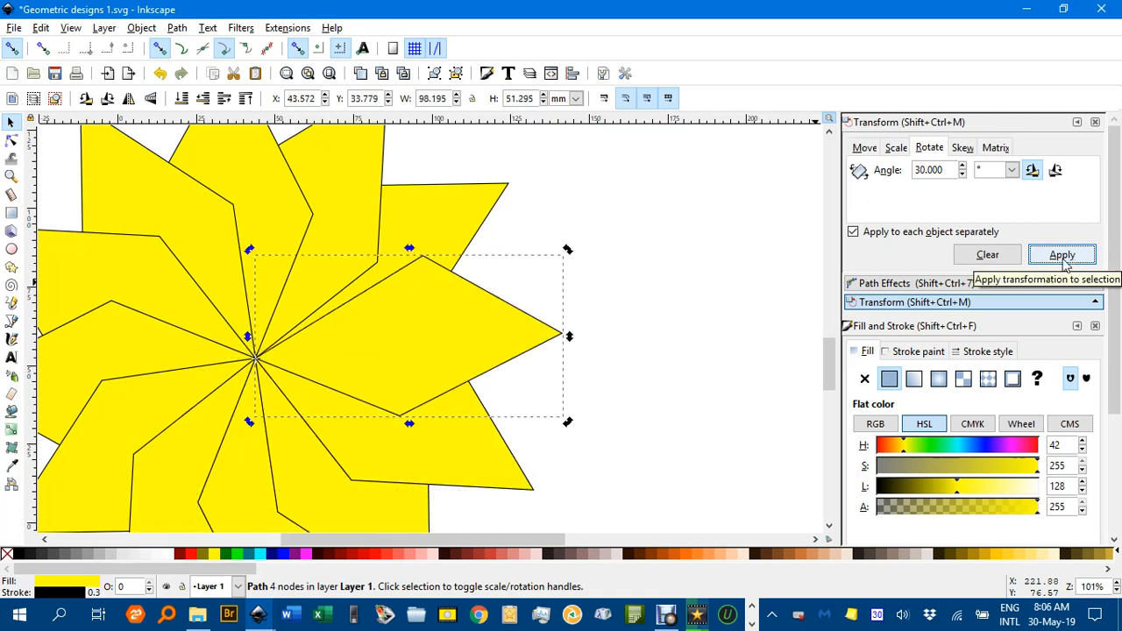
Fill the upper middle petal and the upper-left petal two places further counter-clockwise with red
{"action": "scroll", "coordinate": [681, 335], "scroll_direction": "down", "scroll_amount": 1}
{"action": "left_click_drag", "start_coordinate": [673, 355], "coordinate": [661, 302]}
{"action": "left_click", "coordinate": [649, 353]}
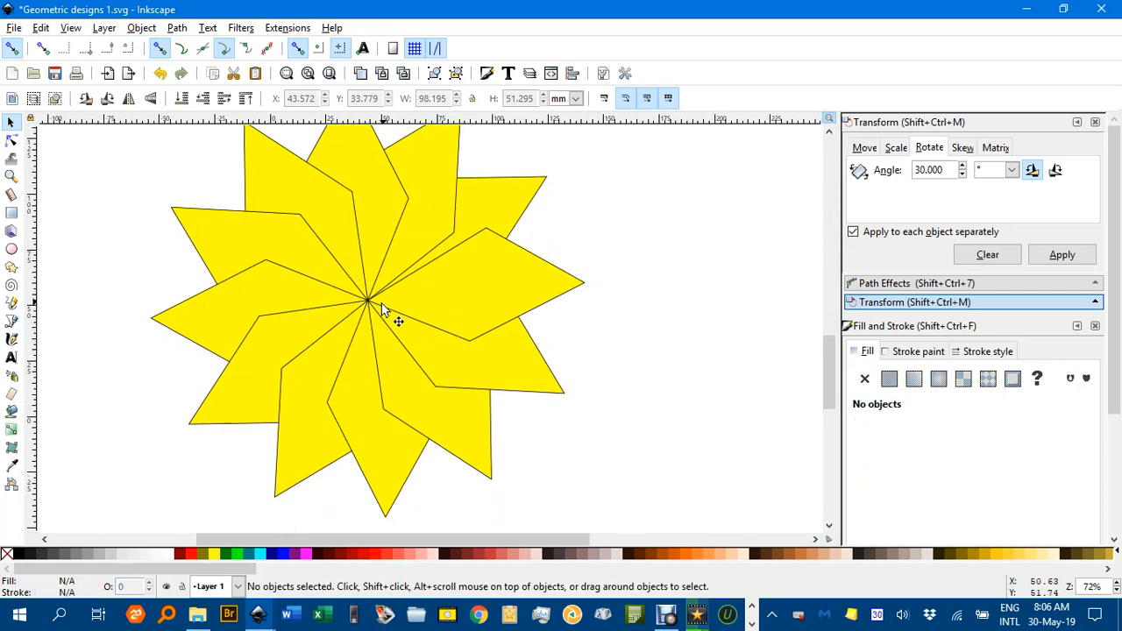
{"action": "left_click_drag", "start_coordinate": [514, 306], "coordinate": [540, 332]}
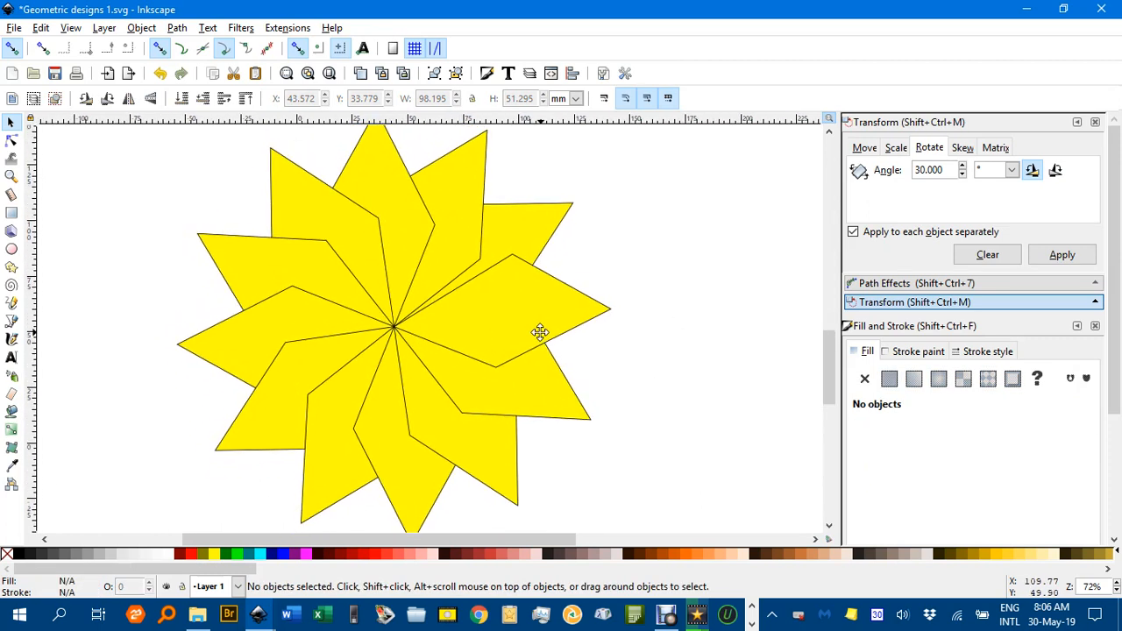
{"action": "left_click", "coordinate": [359, 267]}
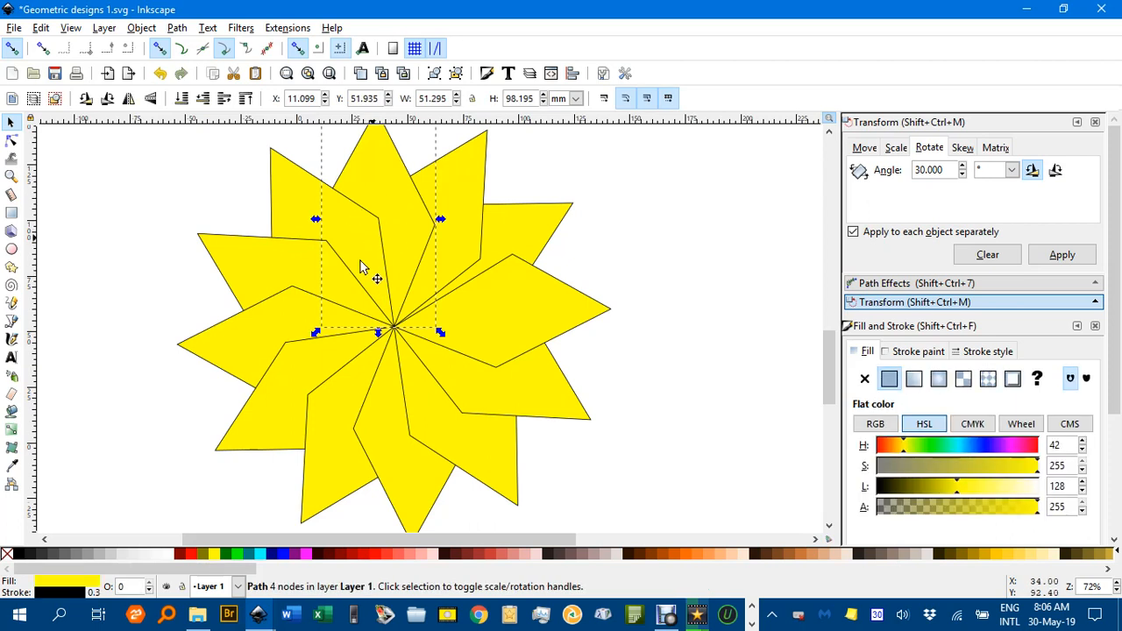
{"action": "left_click", "coordinate": [196, 545]}
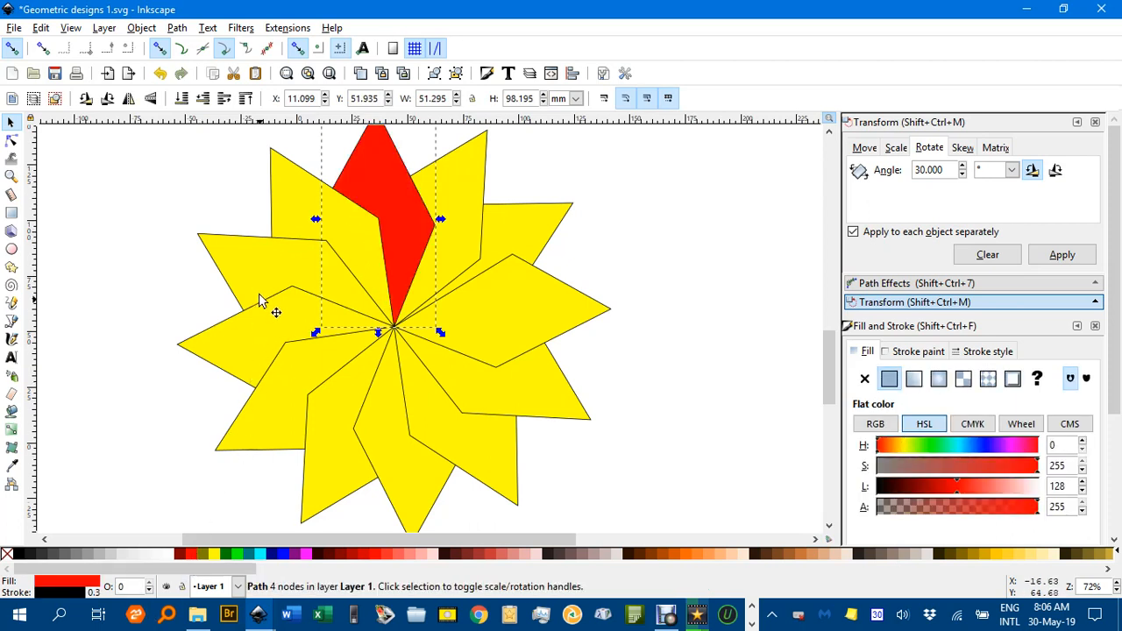
{"action": "left_click", "coordinate": [263, 282]}
{"action": "left_click", "coordinate": [188, 555]}
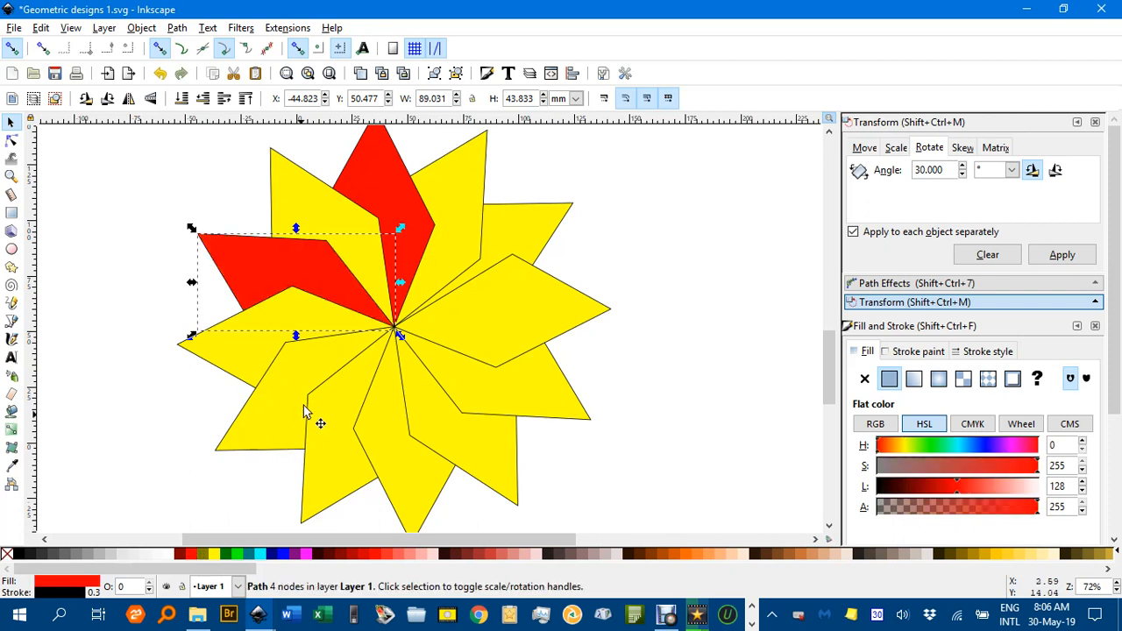
Select the four remaining alternate petals together and fill them red
{"action": "left_click", "coordinate": [292, 401]}
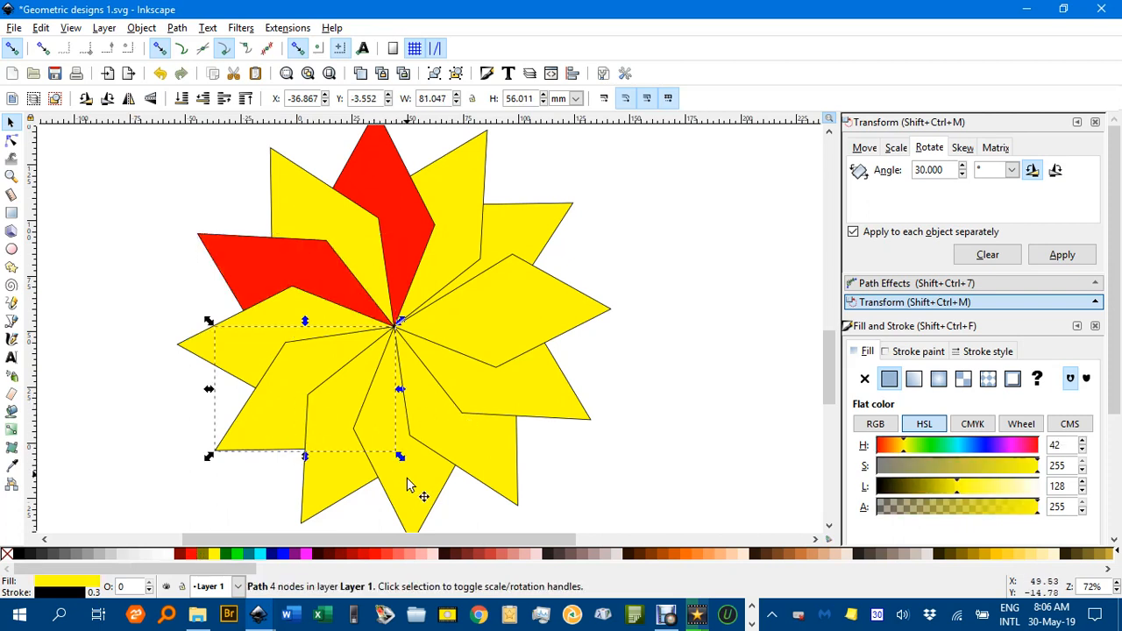
{"action": "left_click", "coordinate": [410, 482], "text": "shift"}
{"action": "left_click", "coordinate": [521, 355], "text": "shift"}
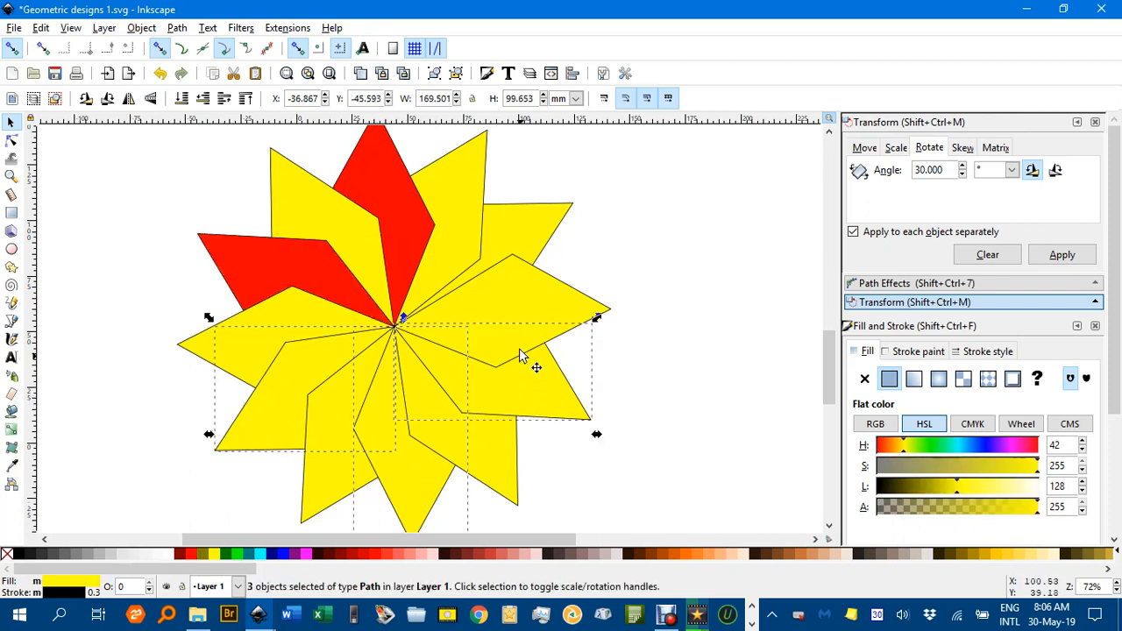
{"action": "left_click", "coordinate": [517, 260], "text": "shift"}
{"action": "left_click", "coordinate": [191, 555]}
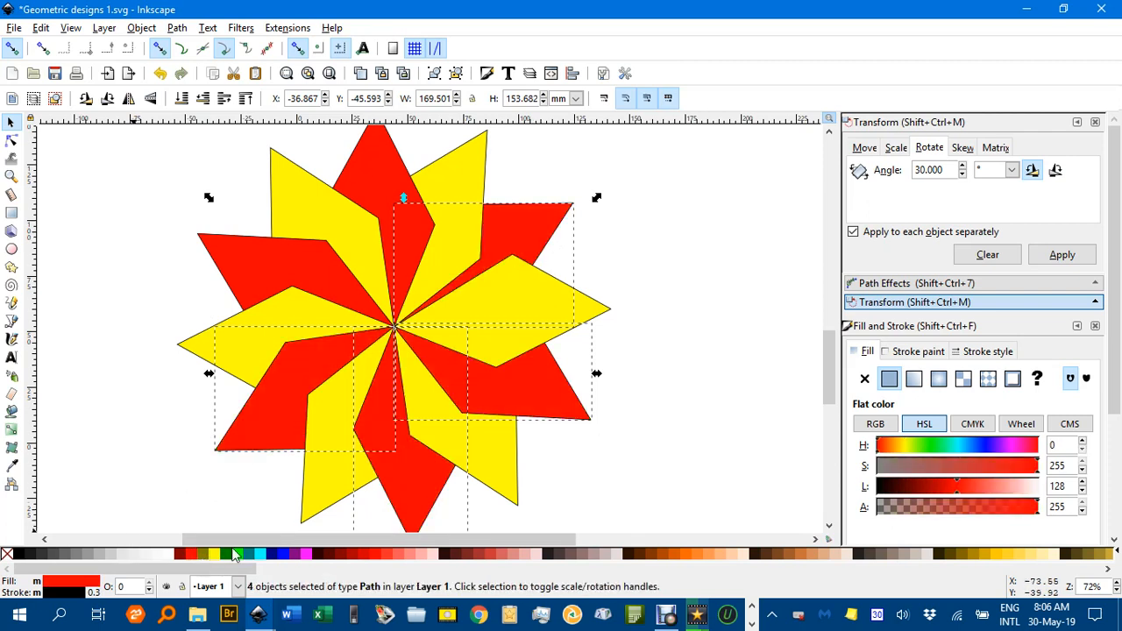
{"action": "left_click", "coordinate": [690, 403]}
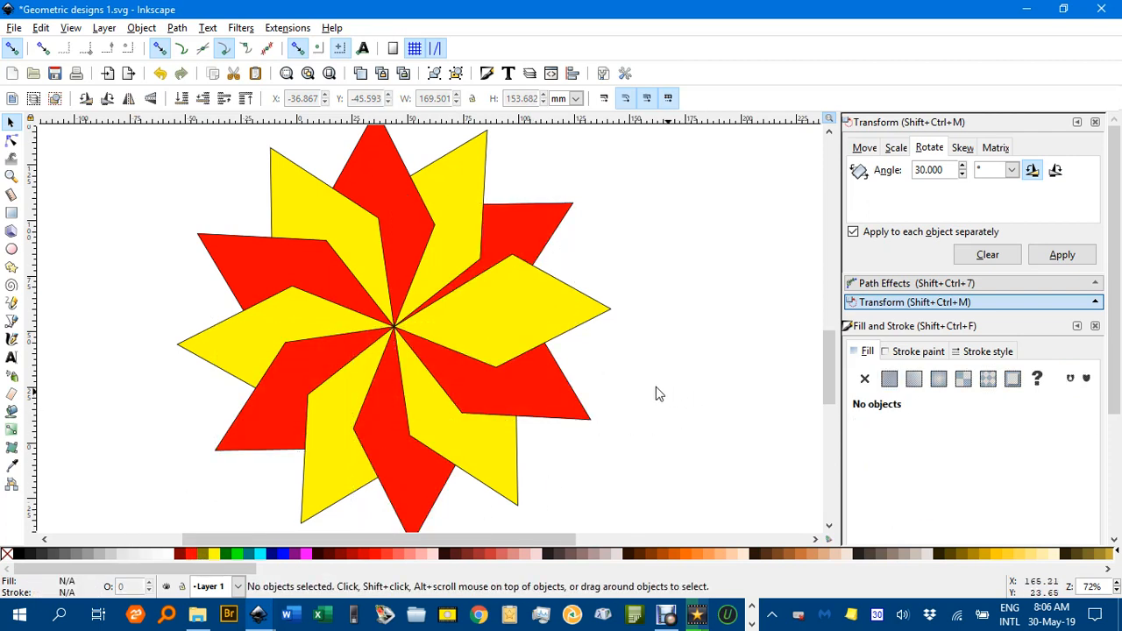
Undo the red fills on the alternate petals, keeping the last rotated petal in place
{"action": "left_click", "coordinate": [518, 308]}
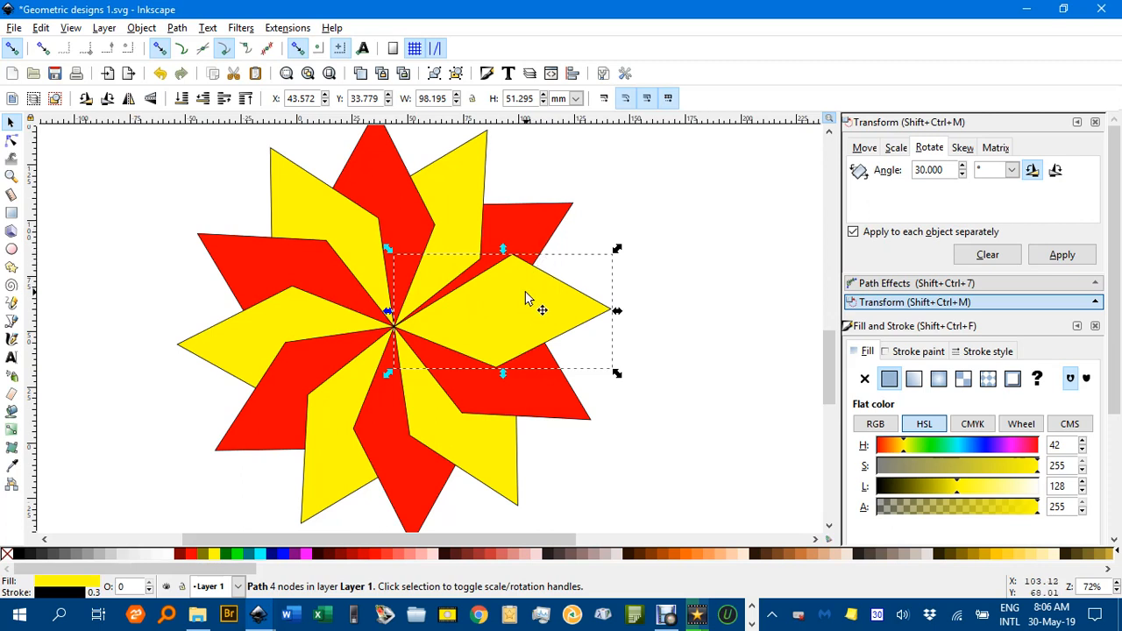
{"action": "key", "text": "ctrl+z"}
{"action": "key", "text": "ctrl+z"}
{"action": "key", "text": "ctrl+z"}
{"action": "key", "text": "ctrl+z"}
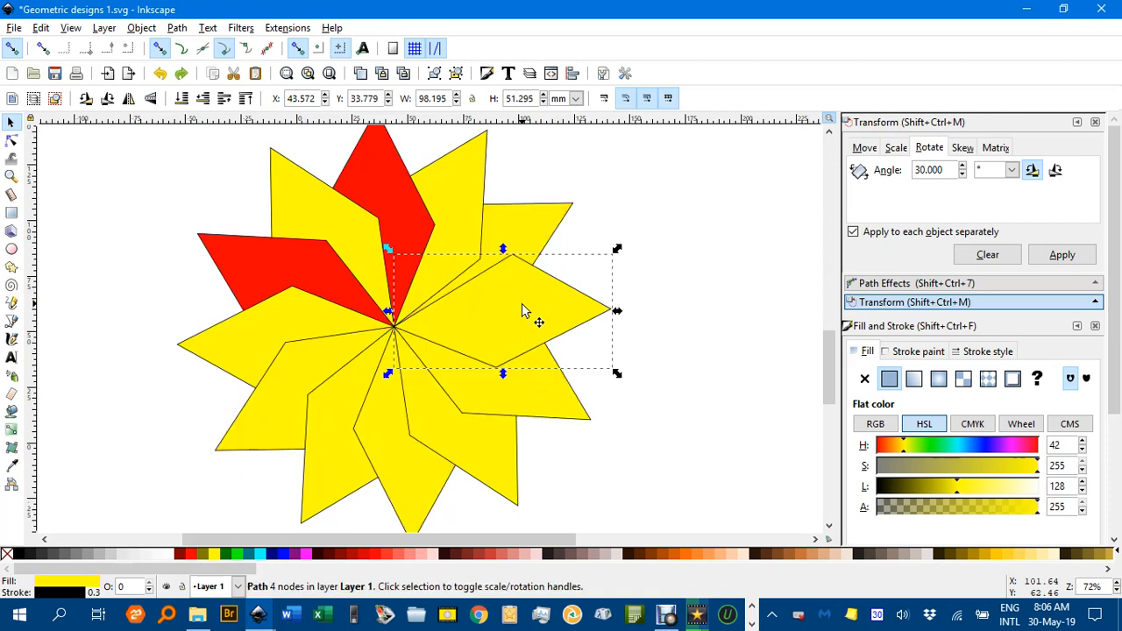
{"action": "key", "text": "ctrl+z"}
{"action": "key", "text": "ctrl+z"}
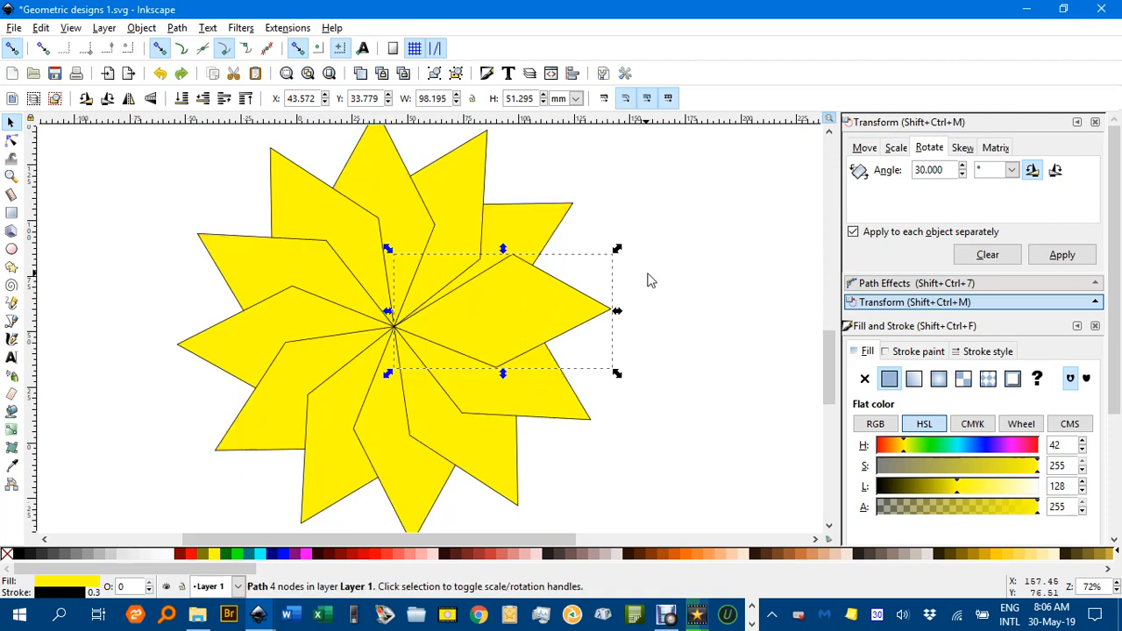
{"action": "key", "text": "ctrl+z"}
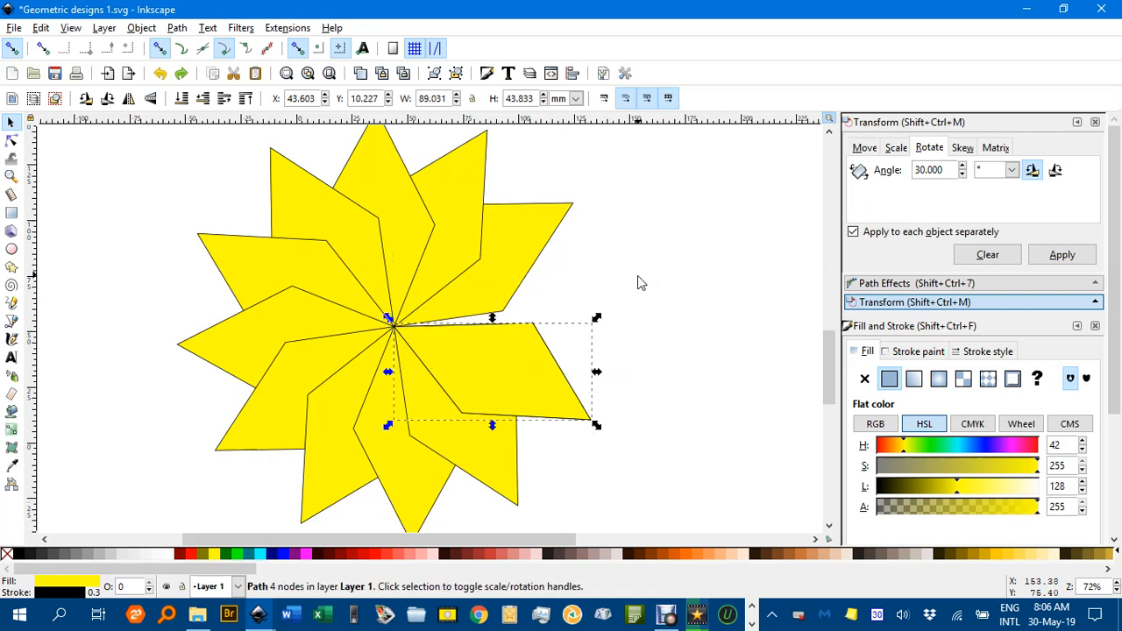
{"action": "key", "text": "ctrl+shift+z"}
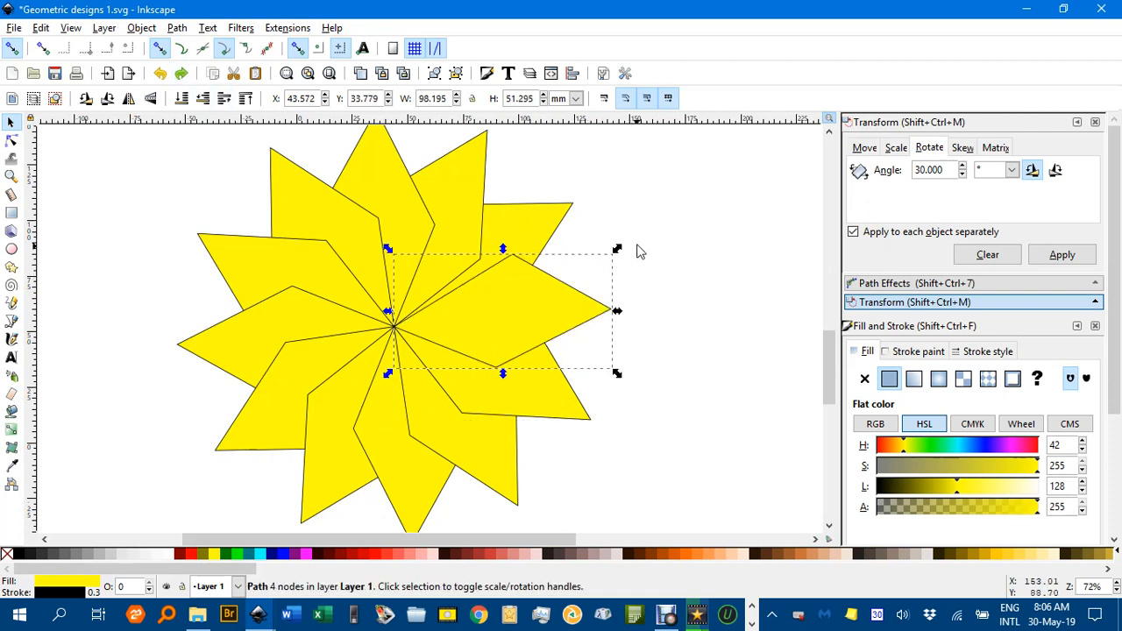
Cut the neighbouring left petal out of the upper-left petal with Difference and fill the remaining shape red
{"action": "left_click", "coordinate": [667, 244]}
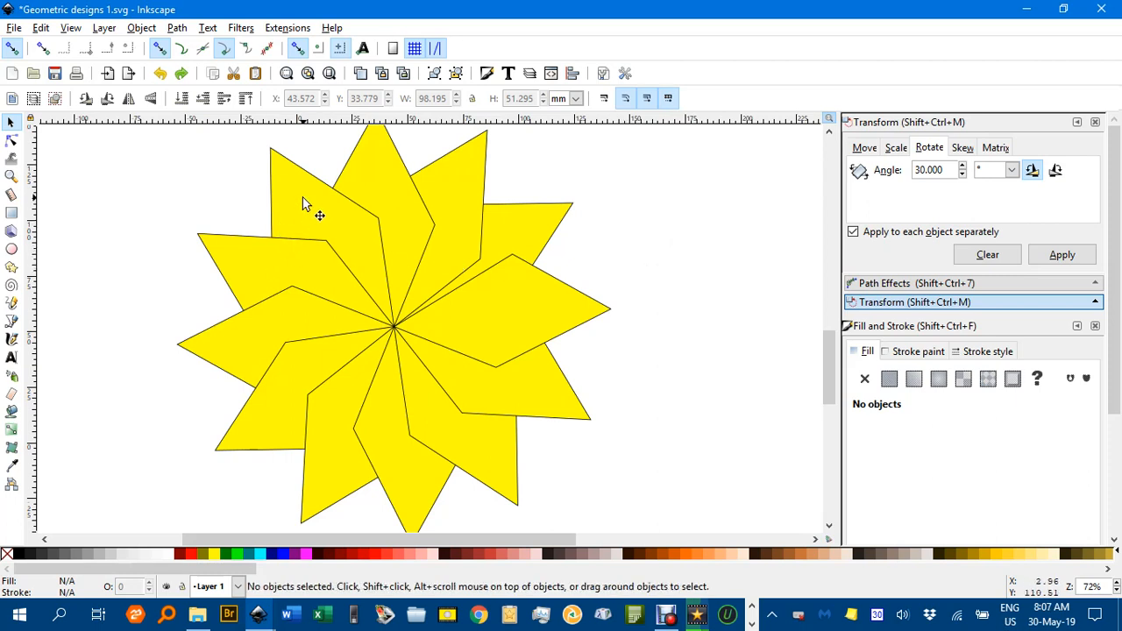
{"action": "left_click", "coordinate": [254, 265]}
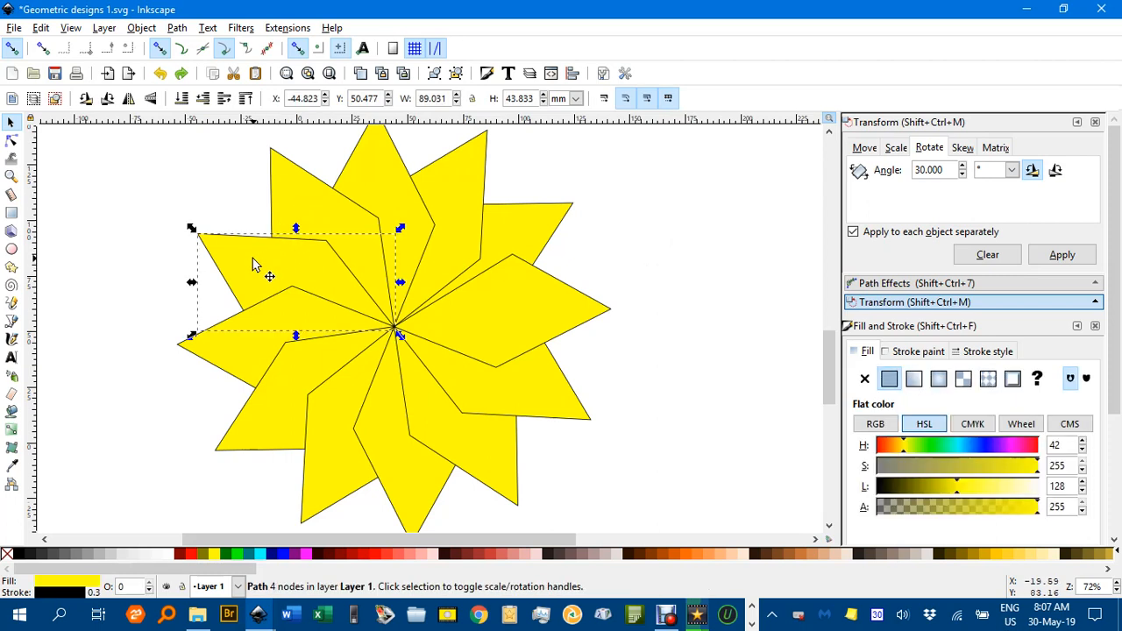
{"action": "left_click", "coordinate": [255, 359], "text": "shift"}
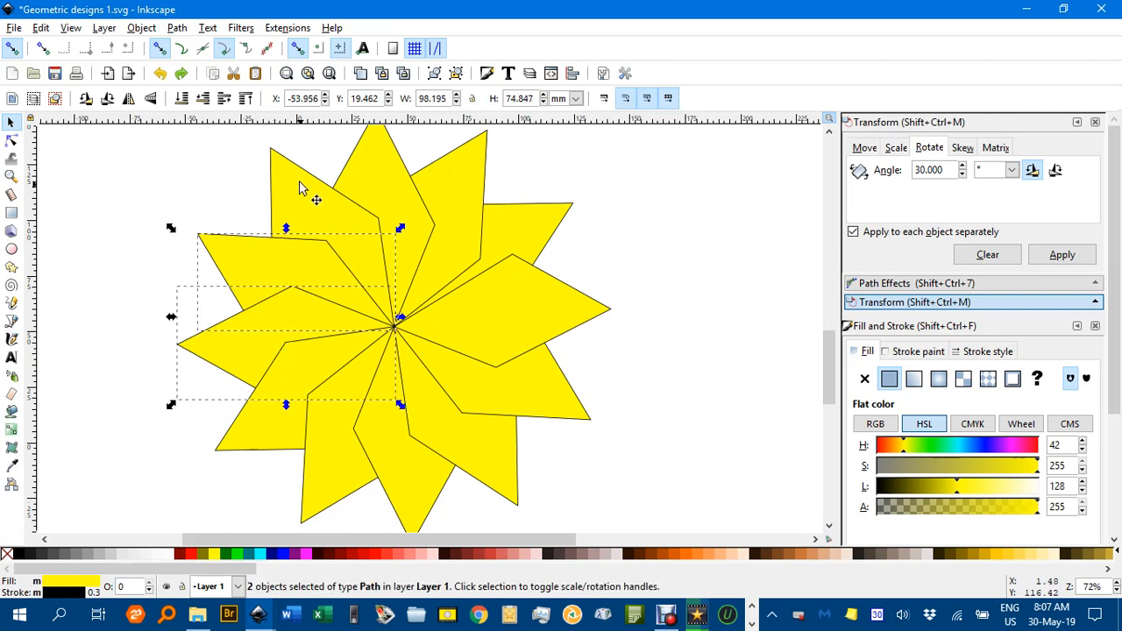
{"action": "left_click", "coordinate": [178, 28]}
{"action": "left_click", "coordinate": [221, 143]}
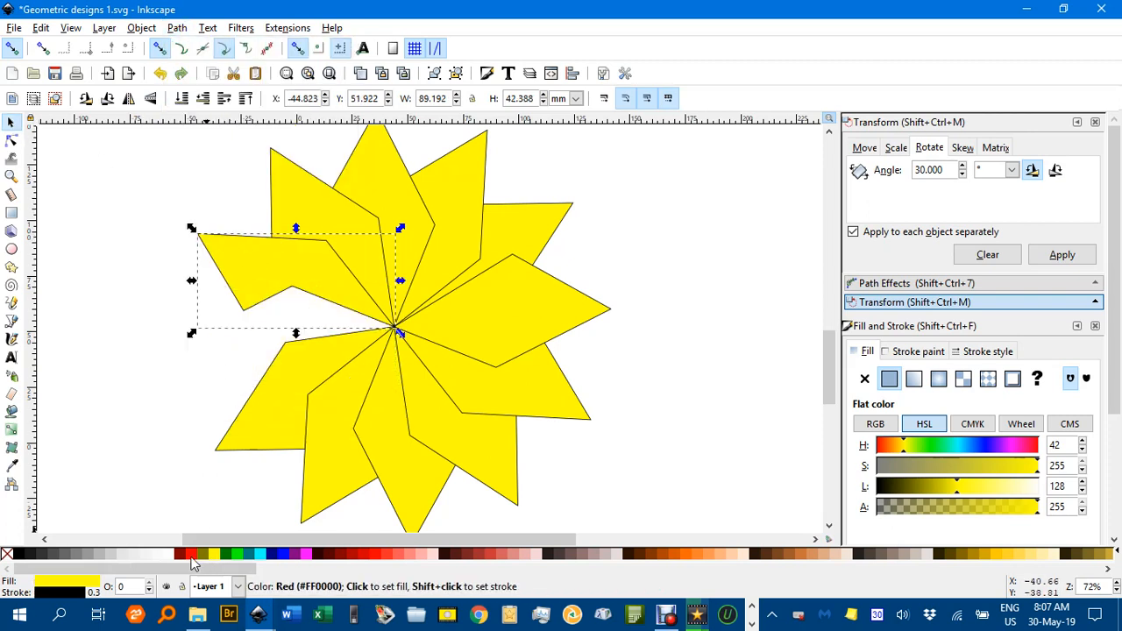
{"action": "left_click", "coordinate": [192, 554]}
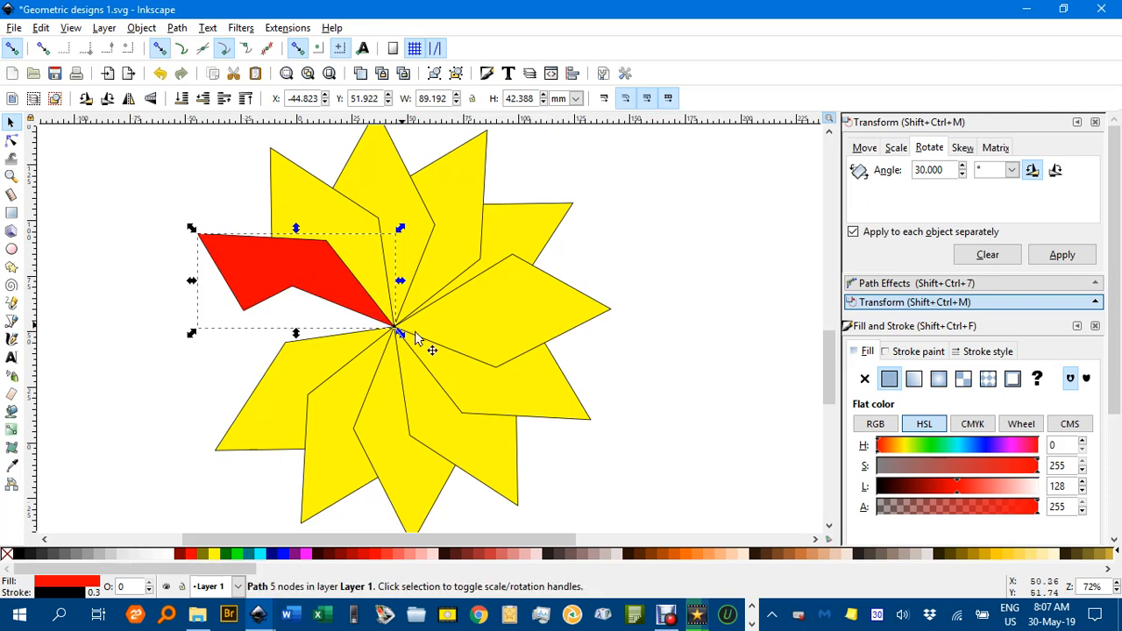
Paste a copy of the red cut shape into the empty area below the pinwheel
{"action": "scroll", "coordinate": [482, 358], "scroll_direction": "down", "scroll_amount": 10}
{"action": "key", "text": "ctrl"}
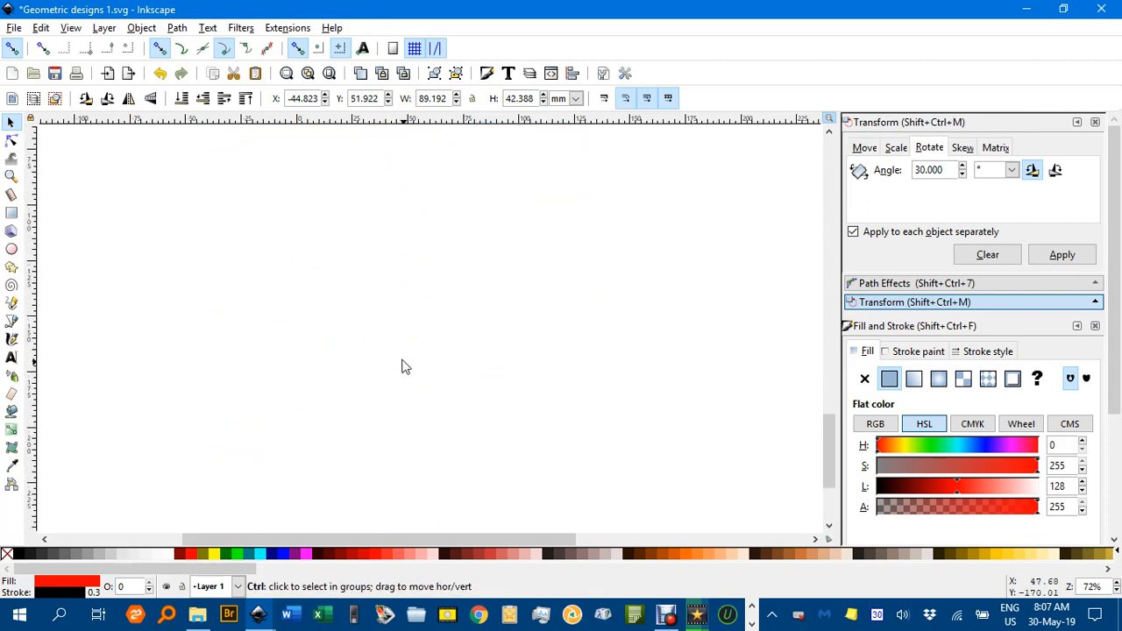
{"action": "key", "text": "ctrl+v"}
{"action": "left_click_drag", "start_coordinate": [403, 358], "coordinate": [340, 277]}
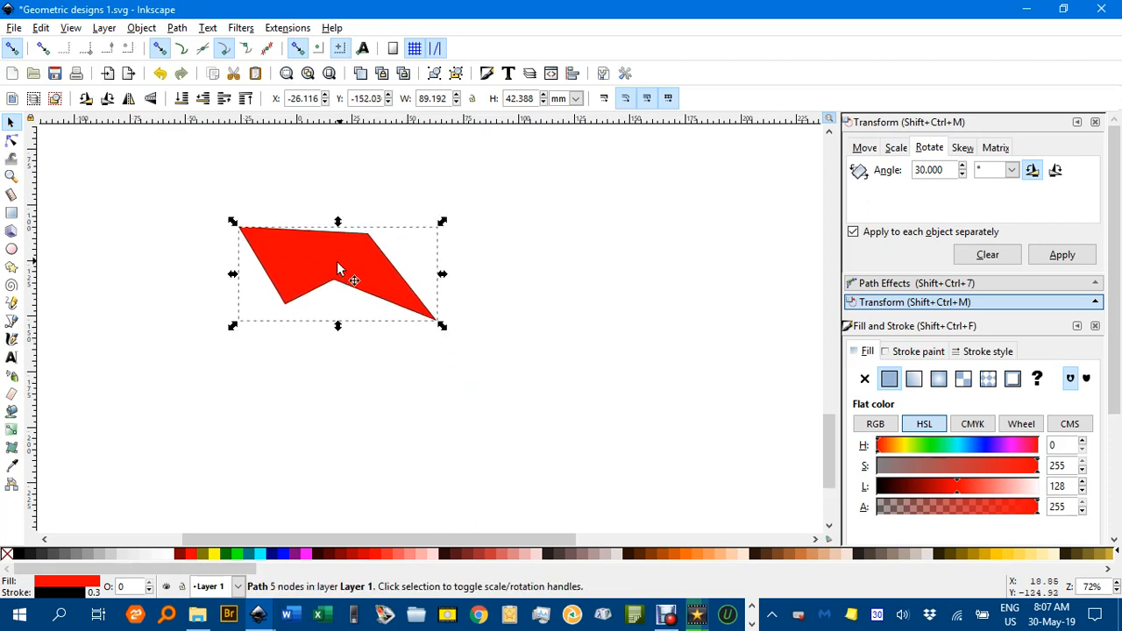
Move the red shape's rotation centre to its lower-right tip, then duplicate it rotated 30° and fill the copy yellow
{"action": "left_click", "coordinate": [332, 266]}
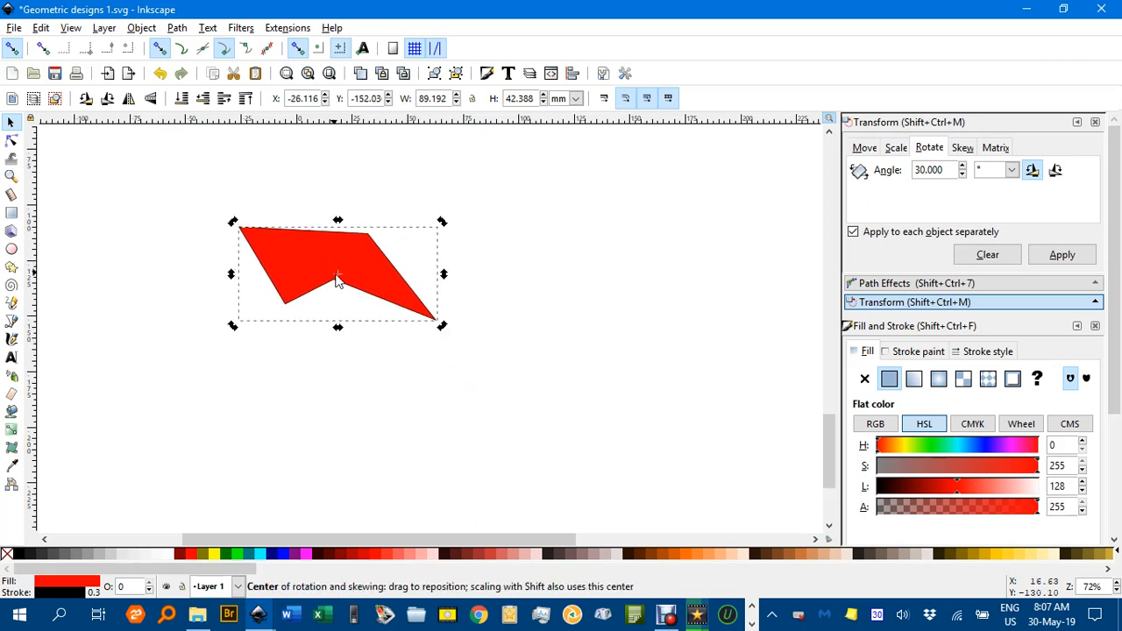
{"action": "left_click_drag", "start_coordinate": [339, 277], "coordinate": [439, 321]}
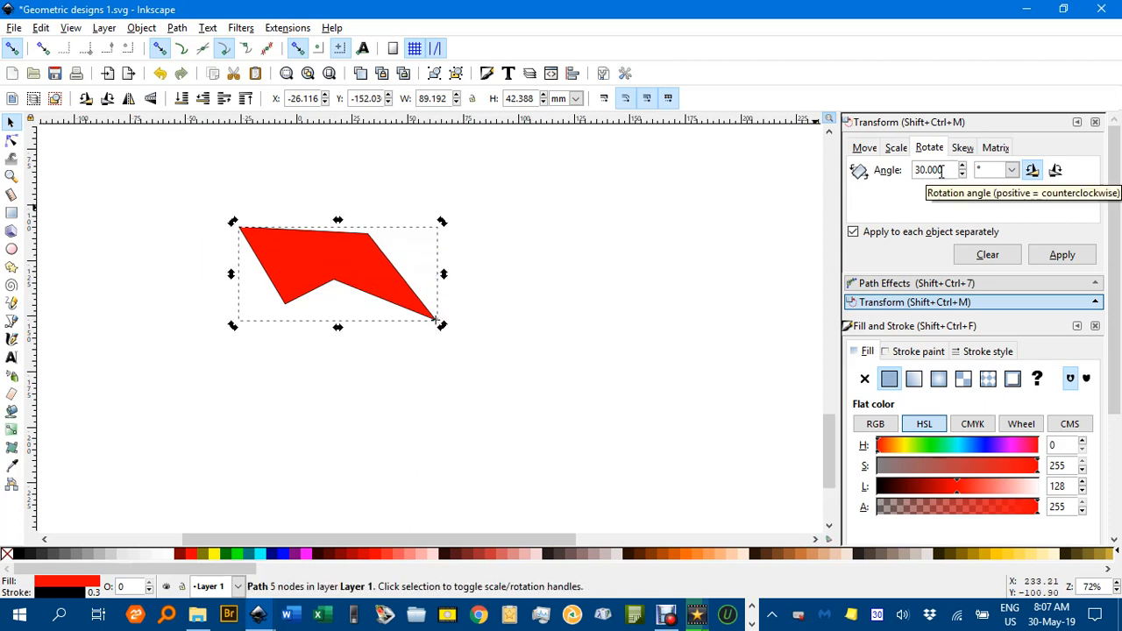
{"action": "left_click", "coordinate": [1063, 257]}
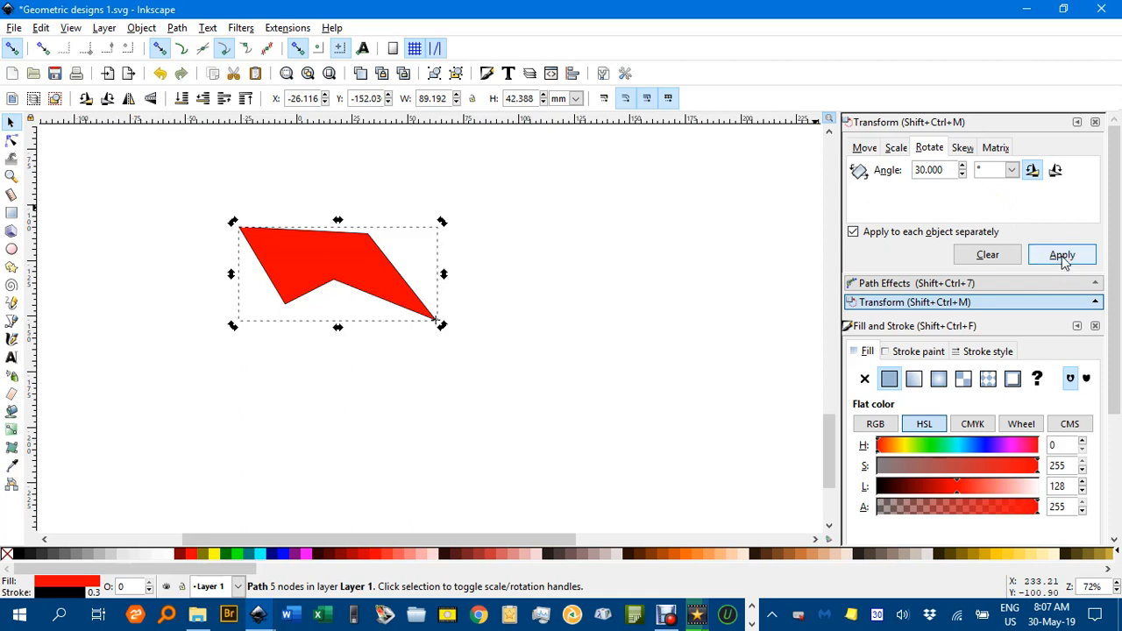
{"action": "key", "text": "ctrl+d"}
{"action": "left_click", "coordinate": [1062, 255]}
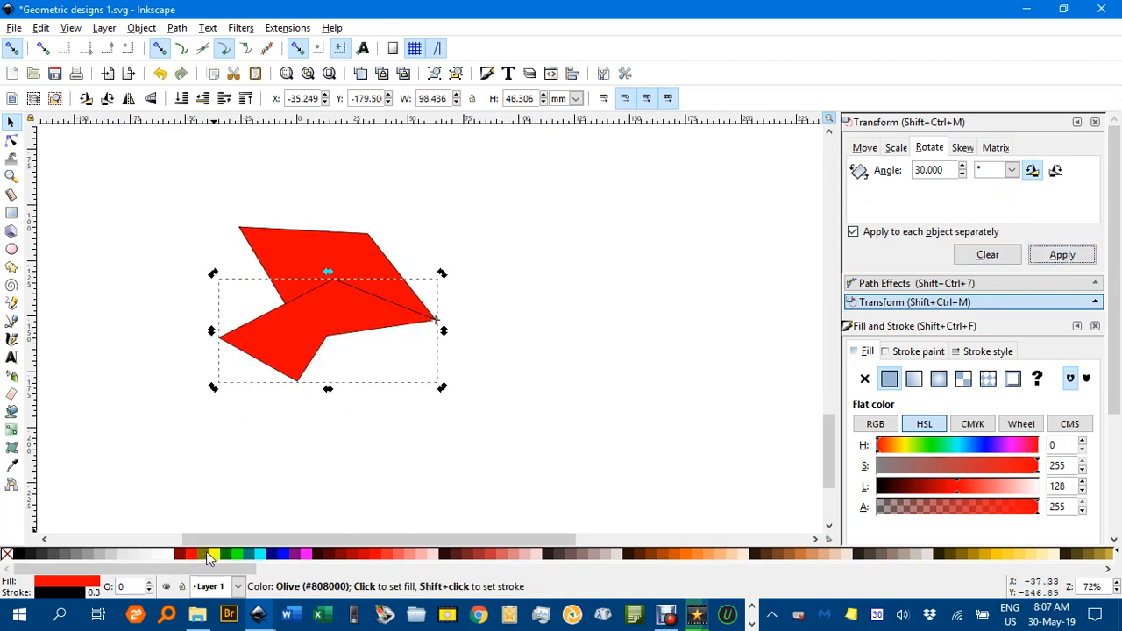
{"action": "left_click", "coordinate": [215, 557]}
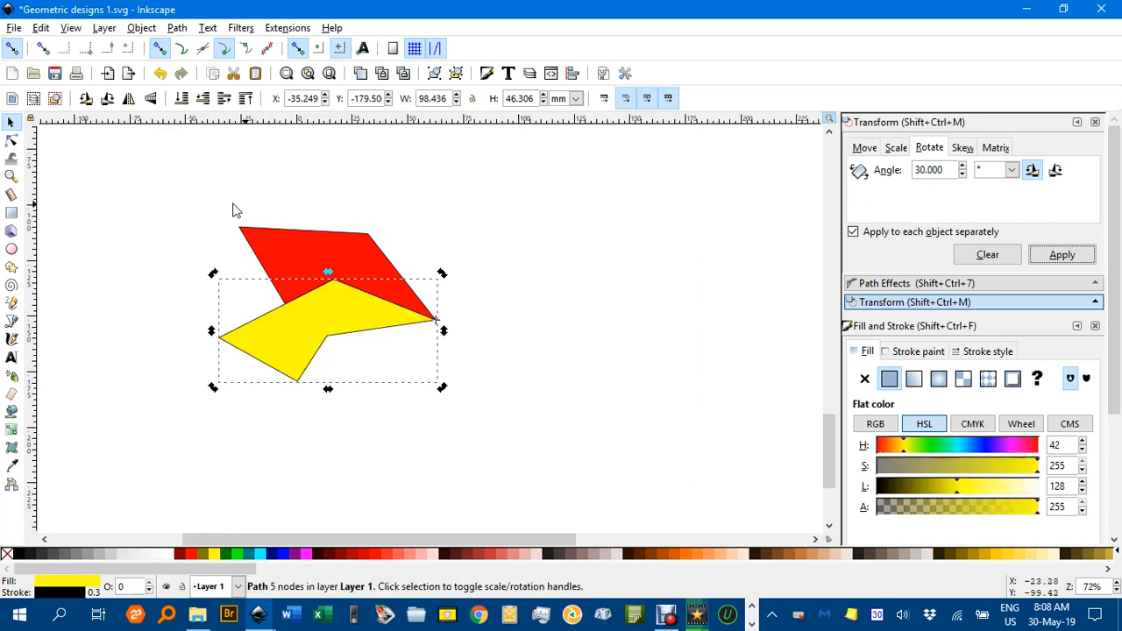
Group the red and yellow shapes and move the group's rotation centre to their shared tip
{"action": "left_click", "coordinate": [141, 171]}
{"action": "left_click_drag", "start_coordinate": [146, 170], "coordinate": [520, 438]}
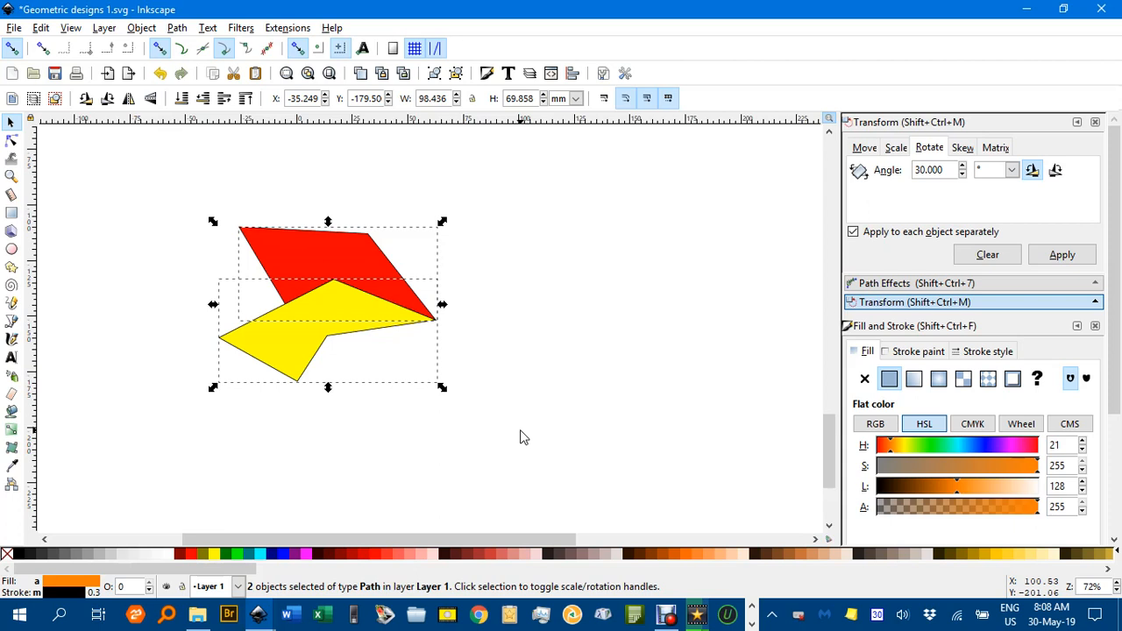
{"action": "key", "text": "ctrl+g"}
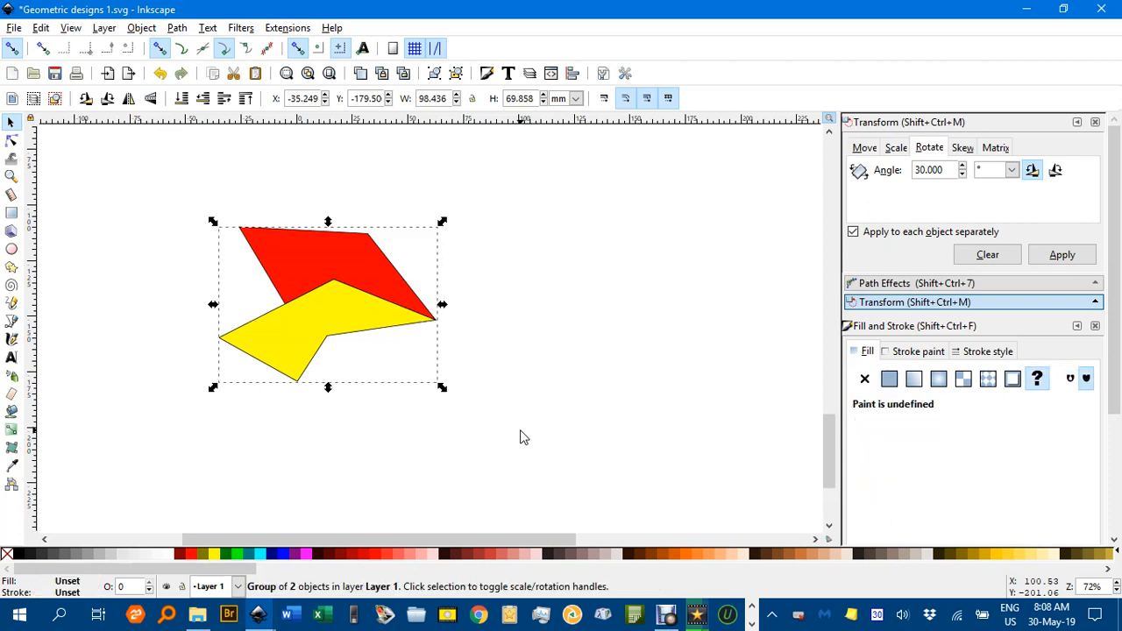
{"action": "left_click", "coordinate": [321, 317]}
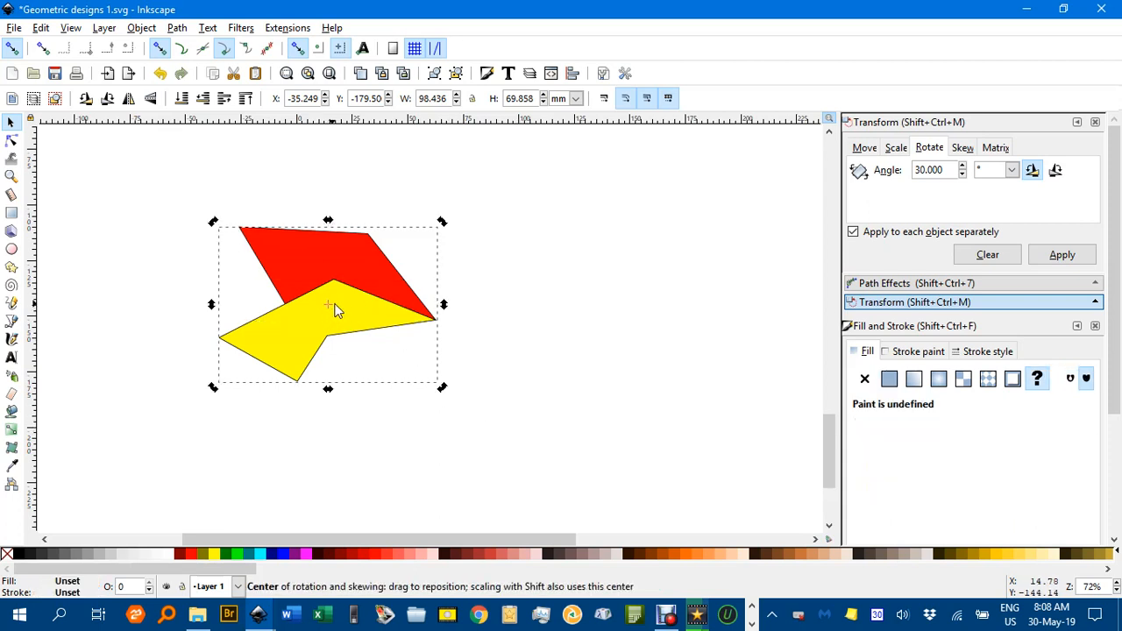
{"action": "left_click_drag", "start_coordinate": [331, 305], "coordinate": [434, 324]}
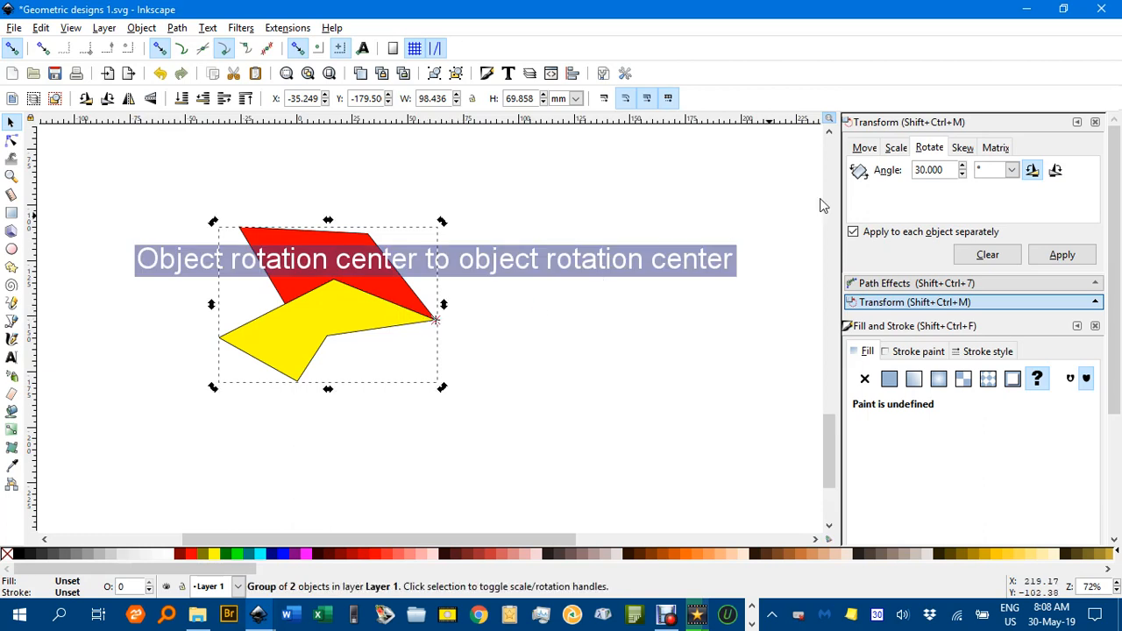
Repeatedly duplicate the red and yellow group and rotate each copy 60° about the shared tip until the pinwheel is complete
{"action": "left_click_drag", "start_coordinate": [952, 169], "coordinate": [908, 169]}
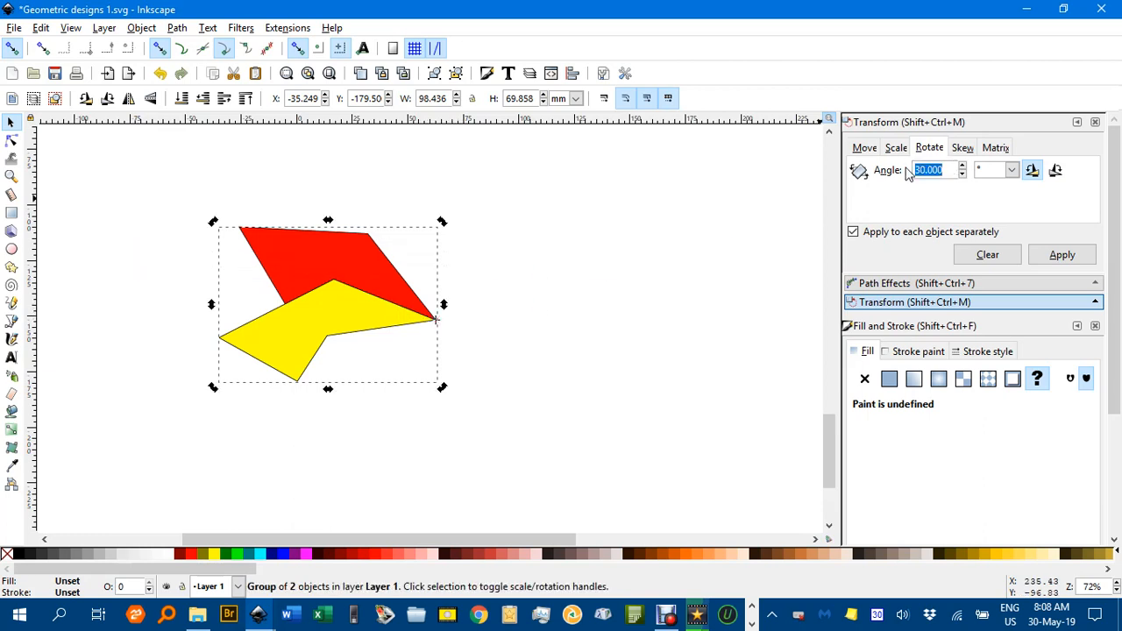
{"action": "type", "text": "60"}
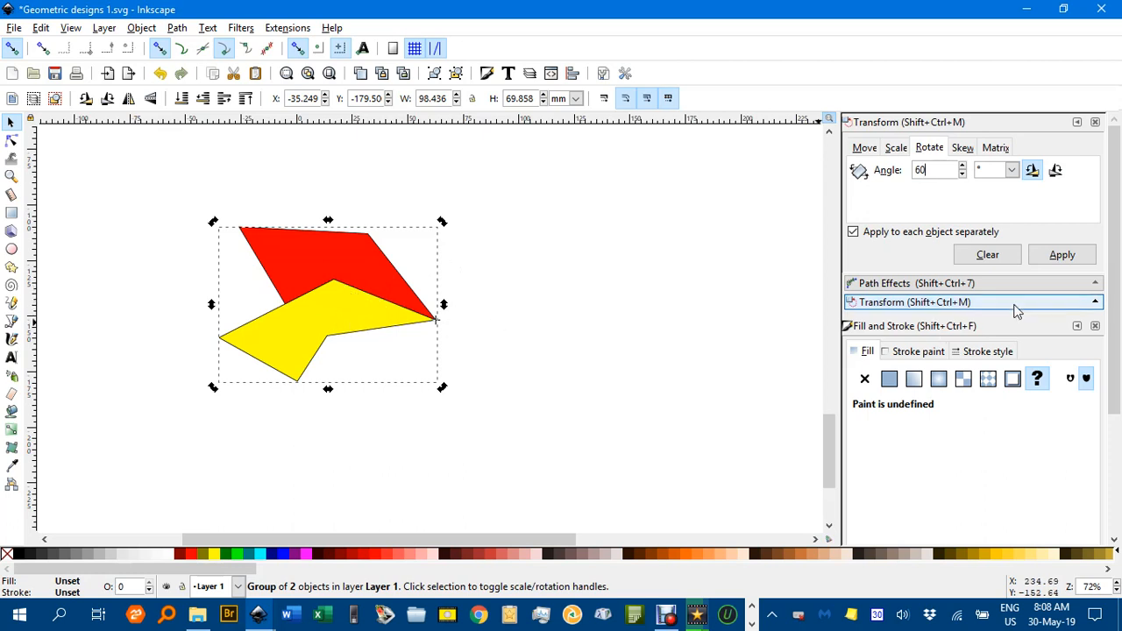
{"action": "key", "text": "ctrl+d"}
{"action": "left_click", "coordinate": [1061, 255]}
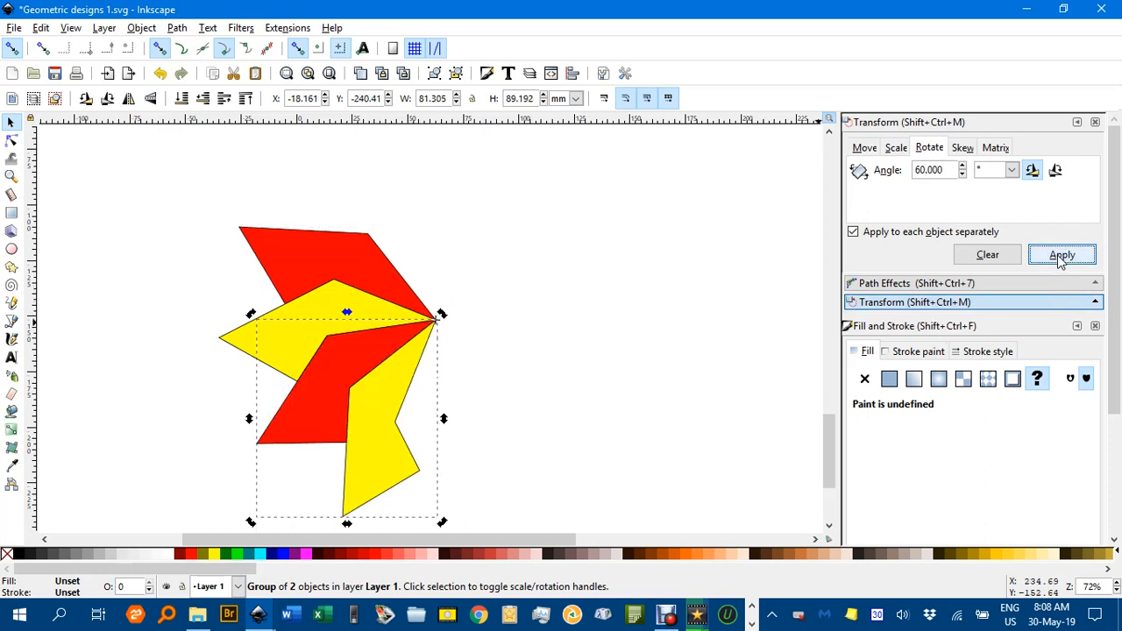
{"action": "key", "text": "ctrl+d"}
{"action": "left_click", "coordinate": [1061, 256]}
{"action": "key", "text": "ctrl+d"}
{"action": "left_click", "coordinate": [1060, 255]}
{"action": "key", "text": "ctrl+d"}
{"action": "left_click", "coordinate": [1060, 255]}
{"action": "key", "text": "ctrl+d"}
{"action": "left_click", "coordinate": [1061, 255]}
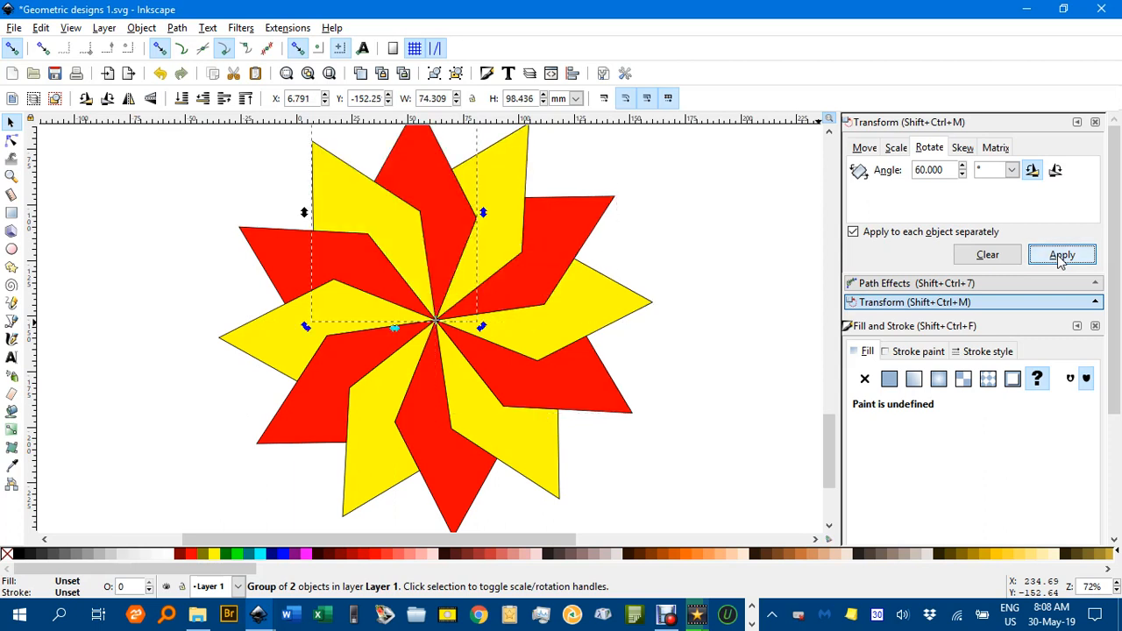
{"action": "left_click", "coordinate": [739, 249]}
Remove the stroke from all shapes of the red and yellow pinwheel
{"action": "scroll", "coordinate": [732, 267], "scroll_direction": "down", "scroll_amount": 3}
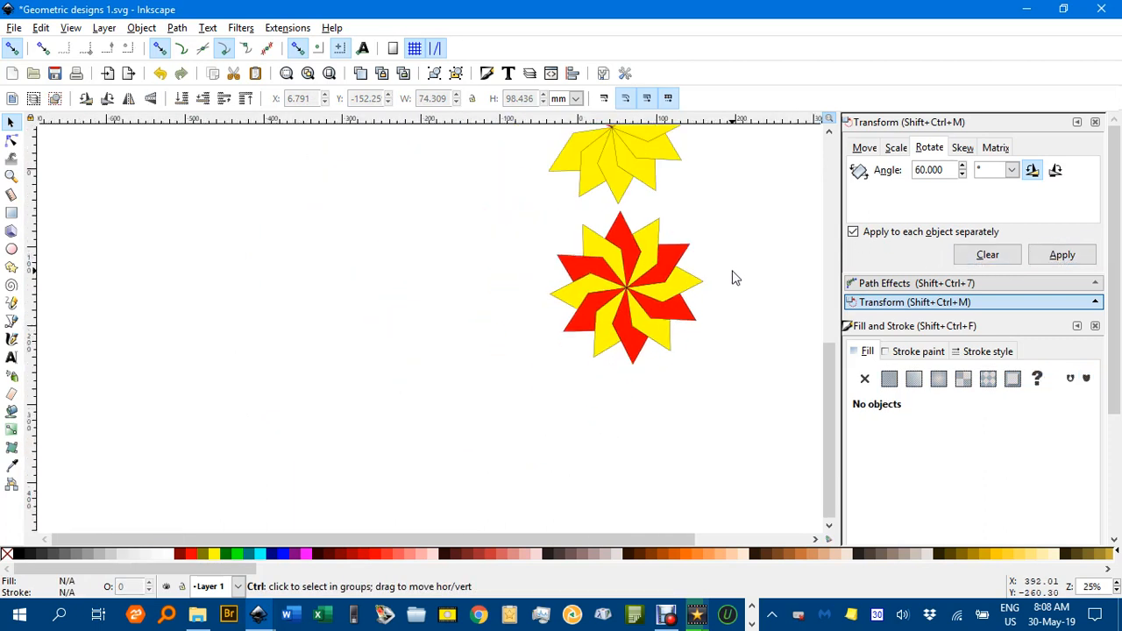
{"action": "left_click_drag", "start_coordinate": [732, 268], "coordinate": [615, 361]}
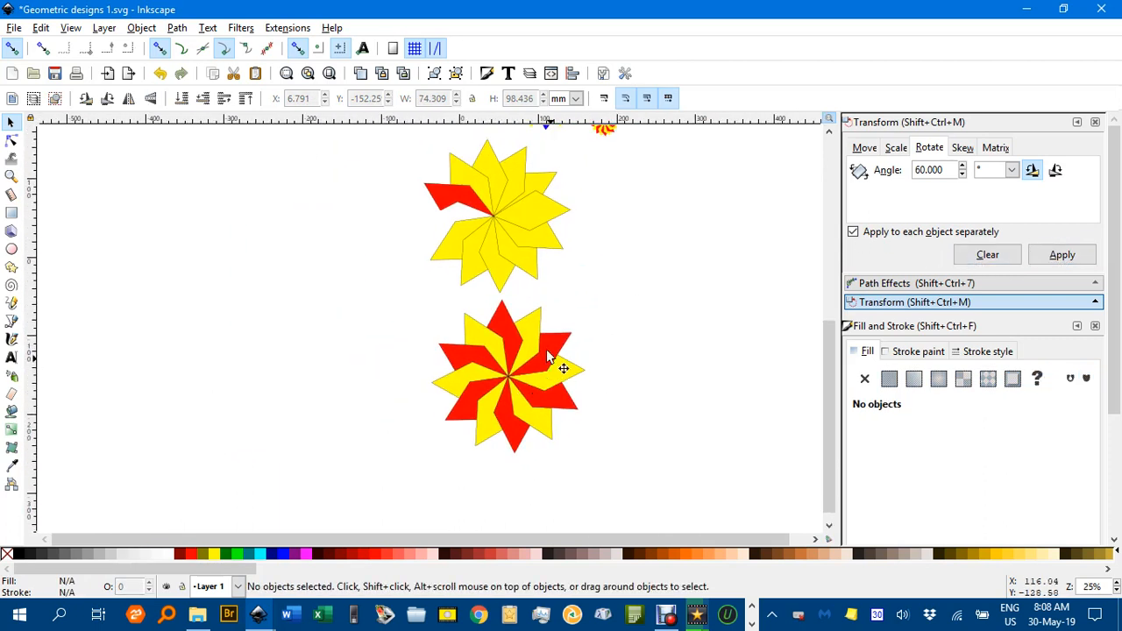
{"action": "scroll", "coordinate": [580, 244], "scroll_direction": "down", "scroll_amount": 2}
{"action": "scroll", "coordinate": [570, 272], "scroll_direction": "up", "scroll_amount": 3}
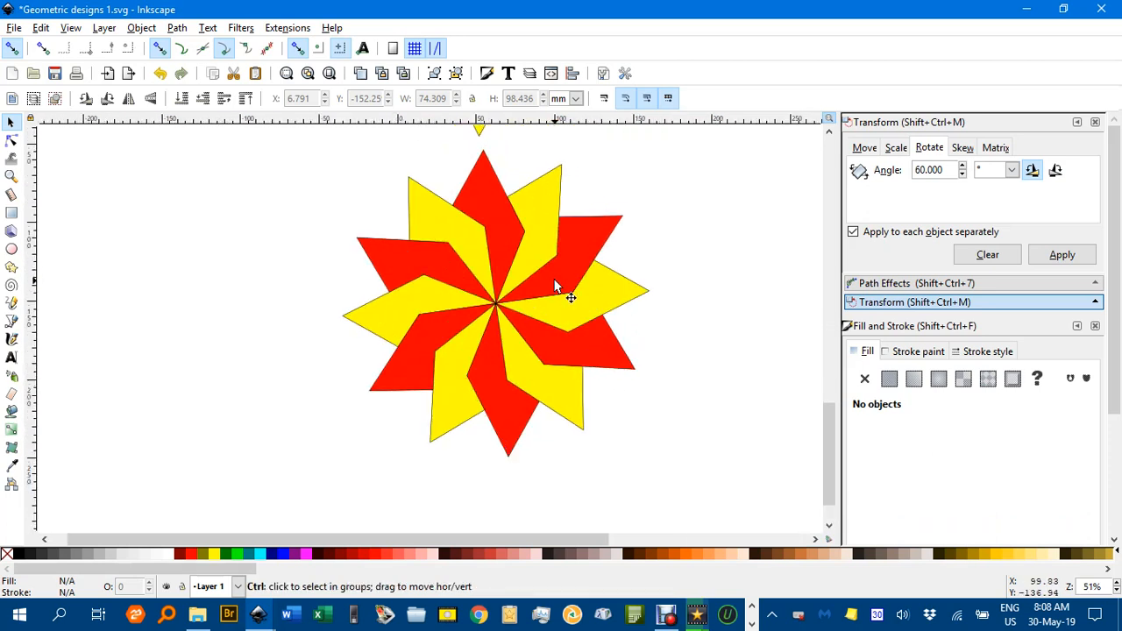
{"action": "scroll", "coordinate": [554, 298], "scroll_direction": "down", "scroll_amount": 1}
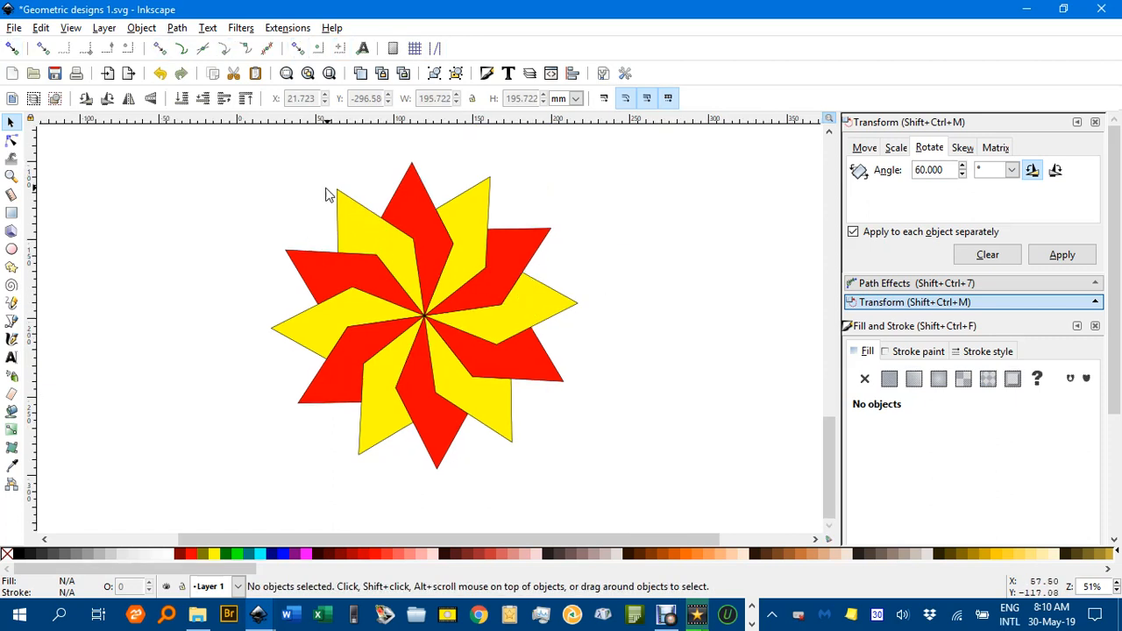
{"action": "left_click_drag", "start_coordinate": [194, 140], "coordinate": [693, 487]}
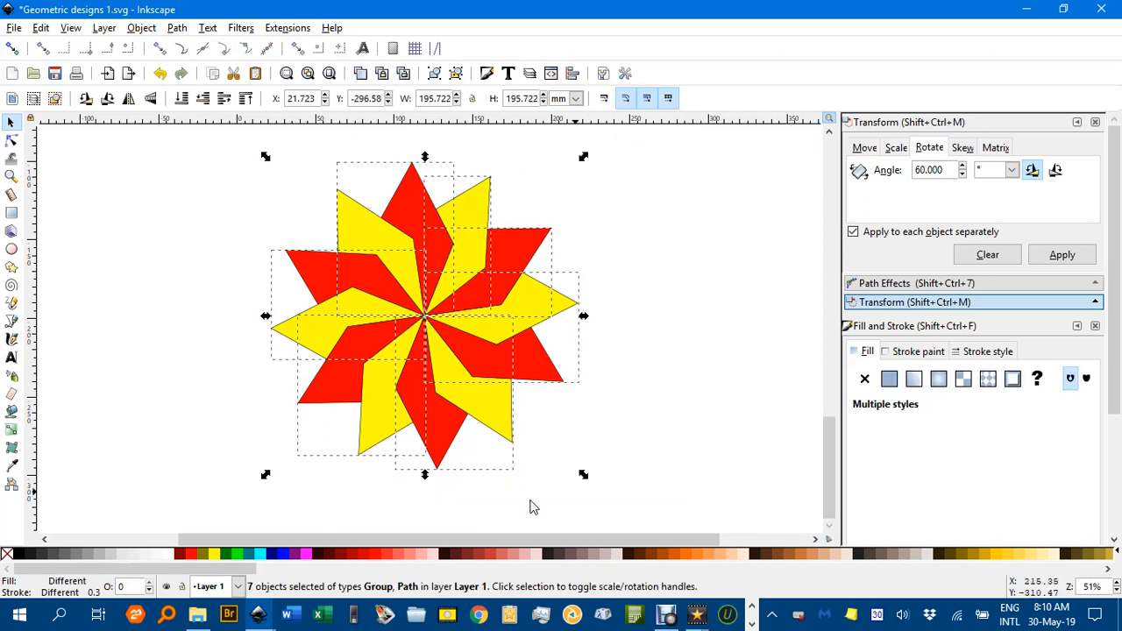
{"action": "left_click", "coordinate": [7, 553], "text": "shift"}
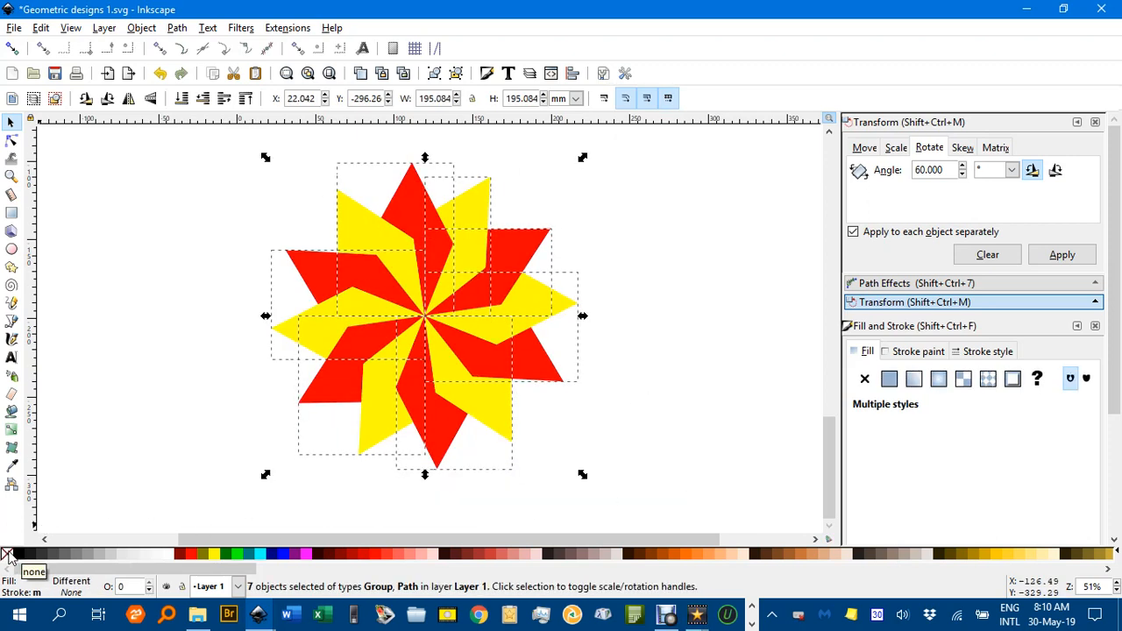
{"action": "left_click", "coordinate": [144, 397]}
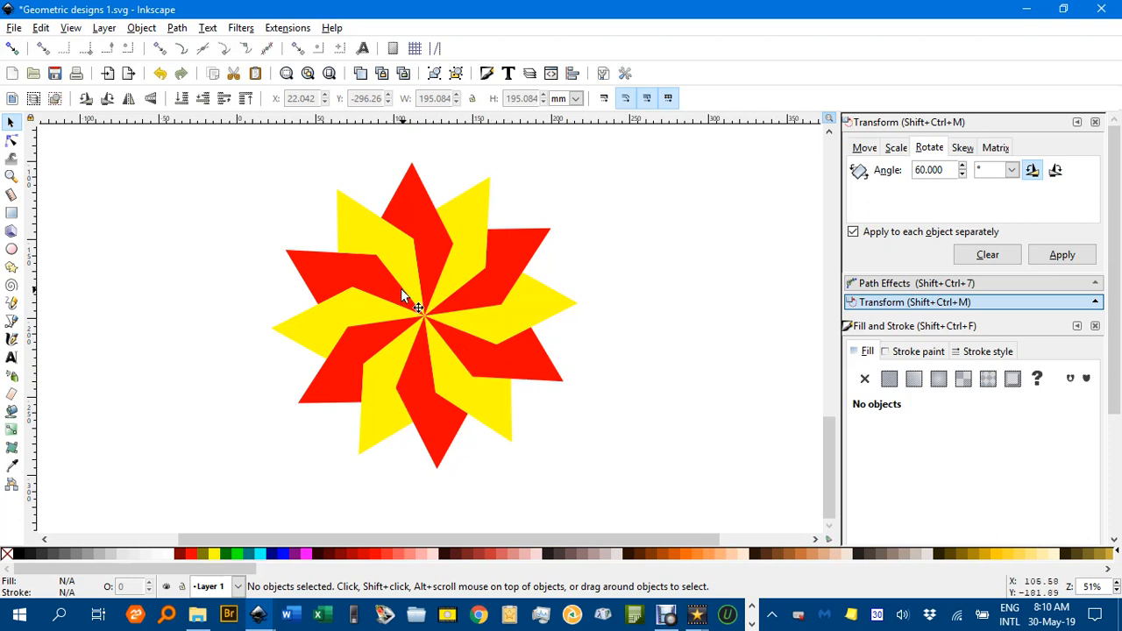
Try to select all objects with the same fill color as the top petal group, and undo the accidental move
{"action": "left_click", "coordinate": [414, 207]}
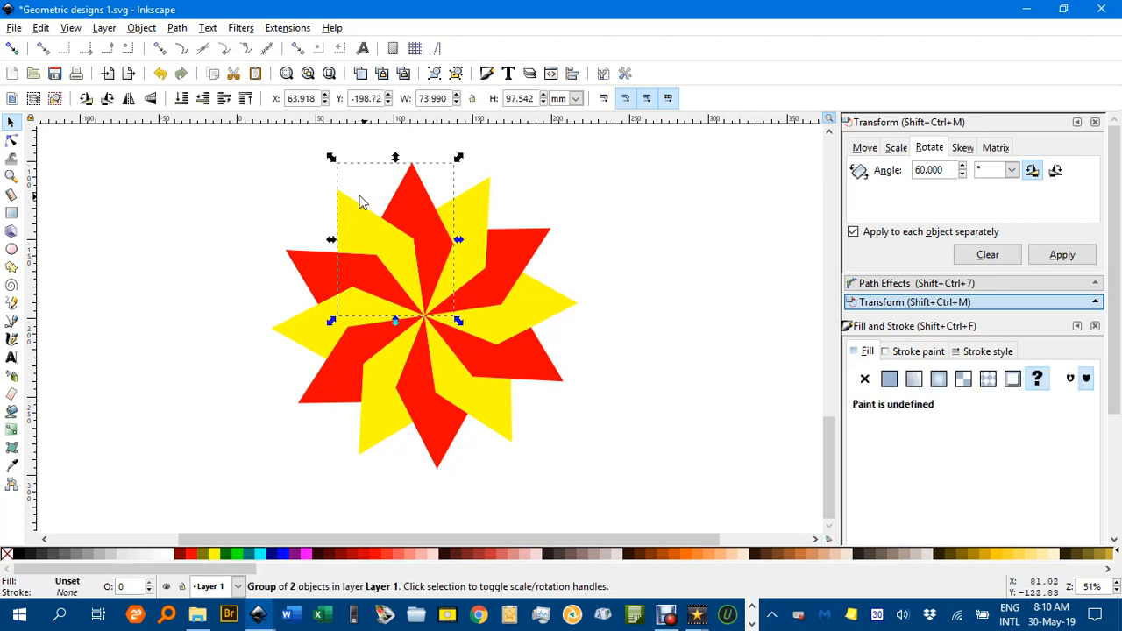
{"action": "left_click", "coordinate": [41, 29]}
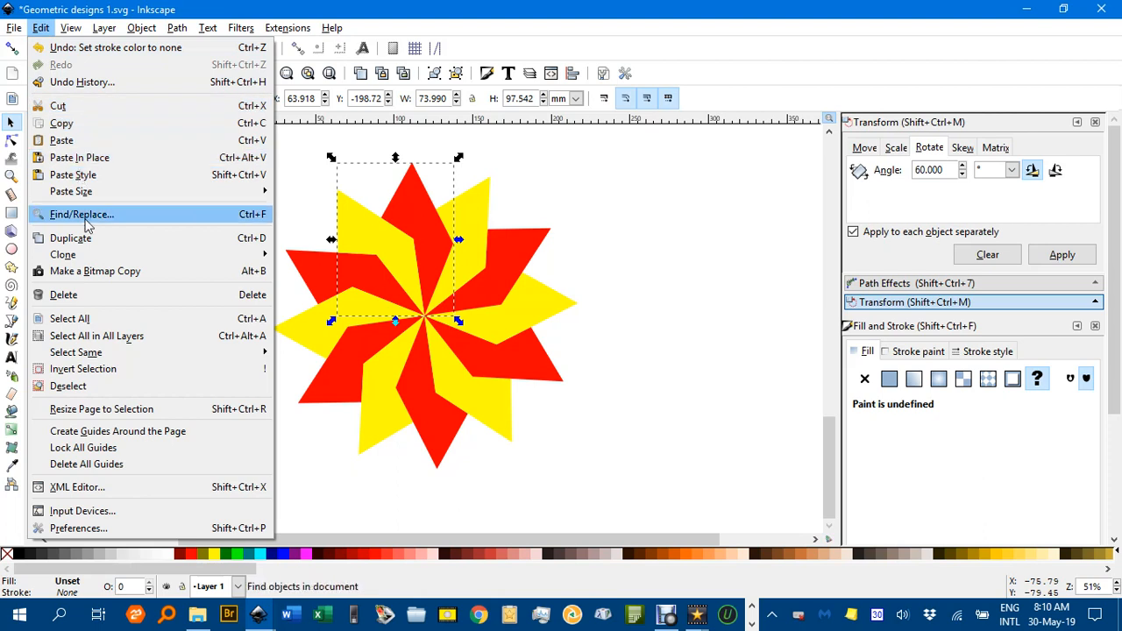
{"action": "mouse_move", "coordinate": [118, 353]}
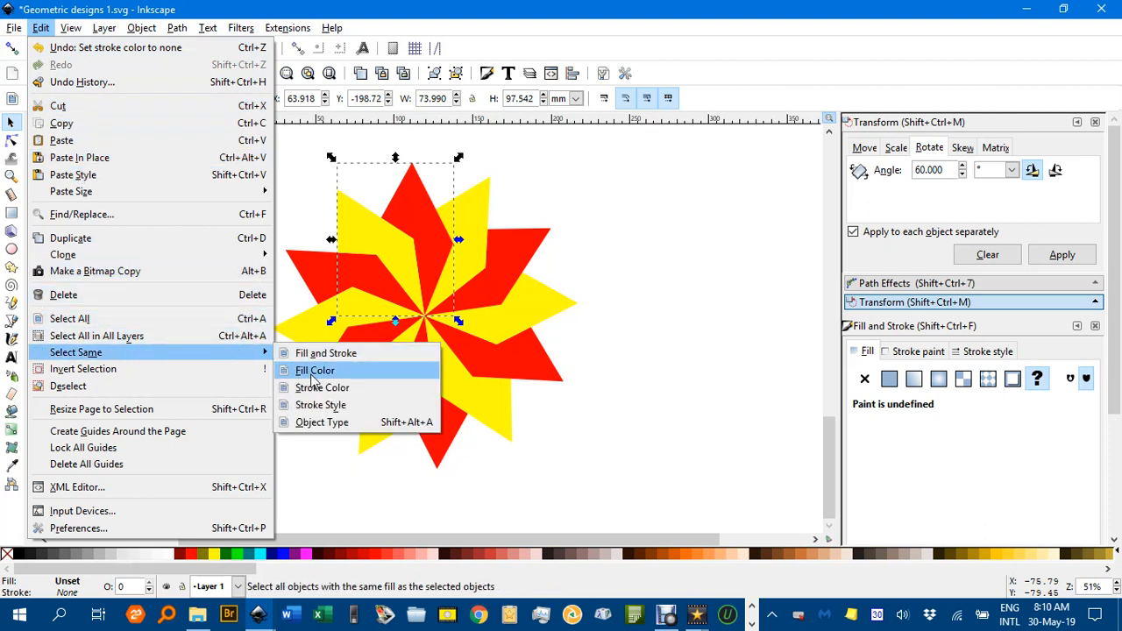
{"action": "left_click", "coordinate": [308, 370]}
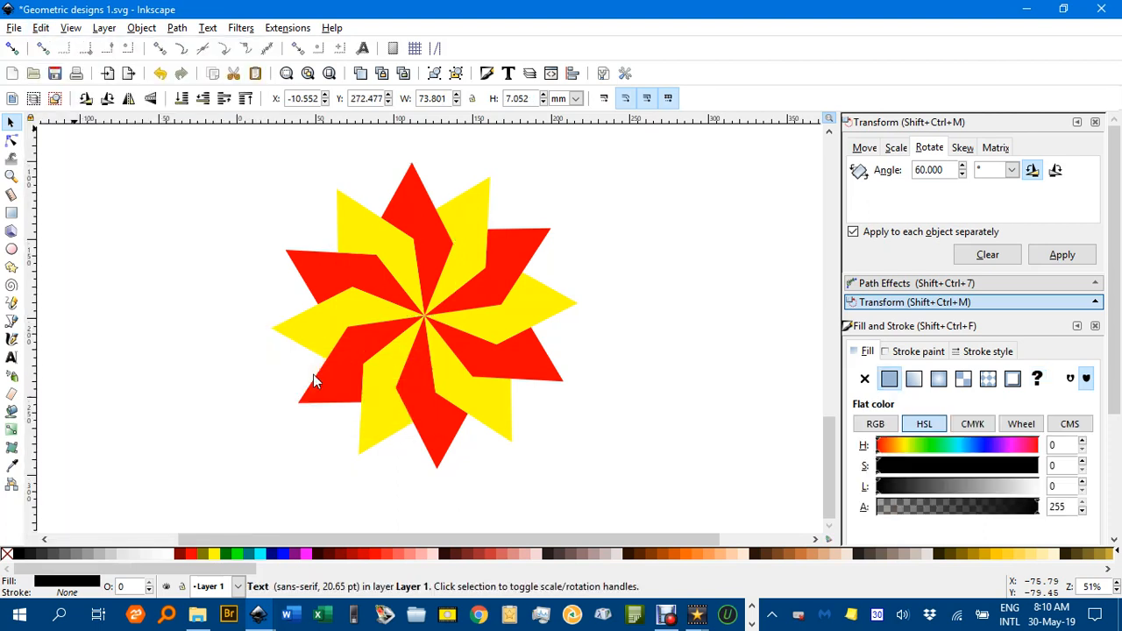
{"action": "left_click", "coordinate": [383, 400]}
{"action": "left_click_drag", "start_coordinate": [379, 401], "coordinate": [358, 401]}
{"action": "key", "text": "ctrl+z"}
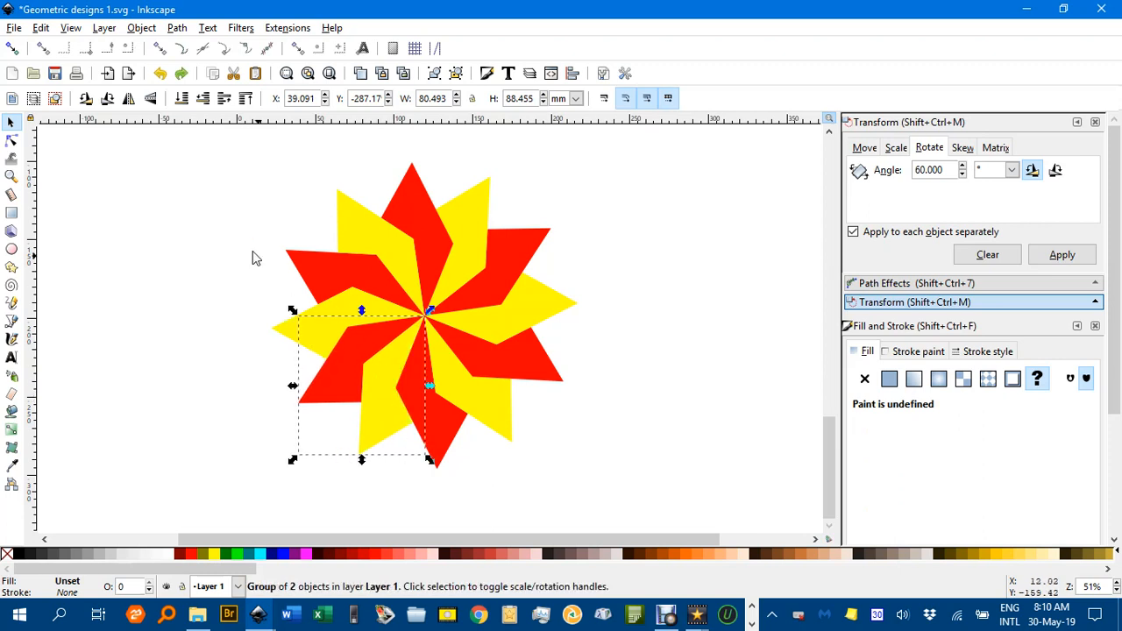
Ungroup the entire red and yellow pinwheel into separate petals
{"action": "left_click", "coordinate": [182, 162]}
{"action": "left_click_drag", "start_coordinate": [179, 159], "coordinate": [640, 497]}
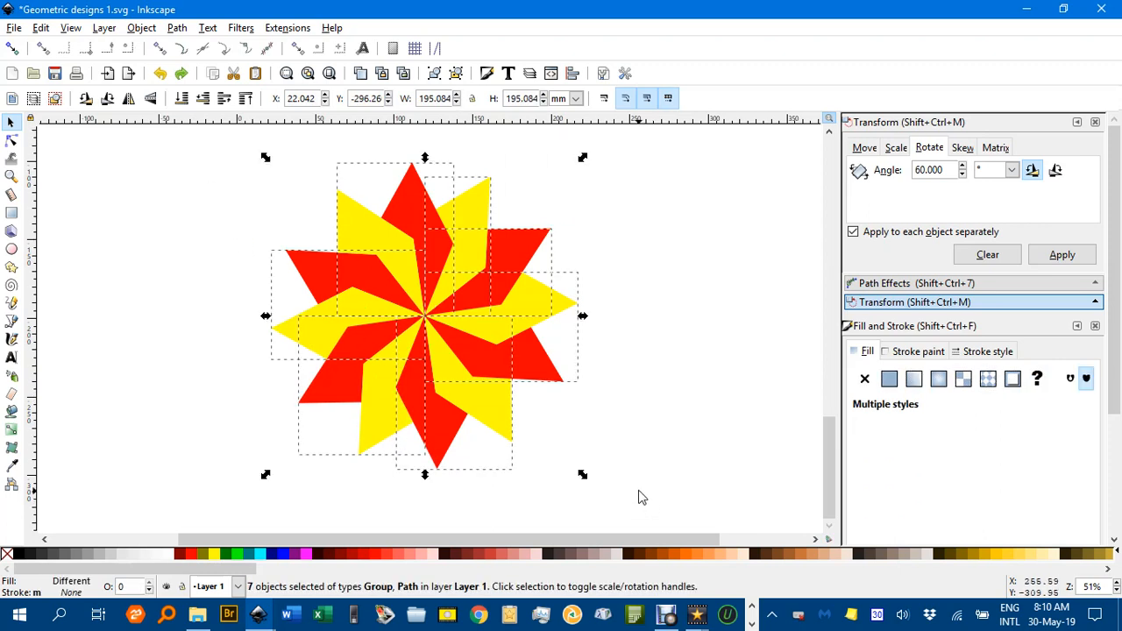
{"action": "key", "text": "ctrl+shift+g"}
{"action": "key", "text": "ctrl+shift+g"}
{"action": "key", "text": "ctrl+shift+g"}
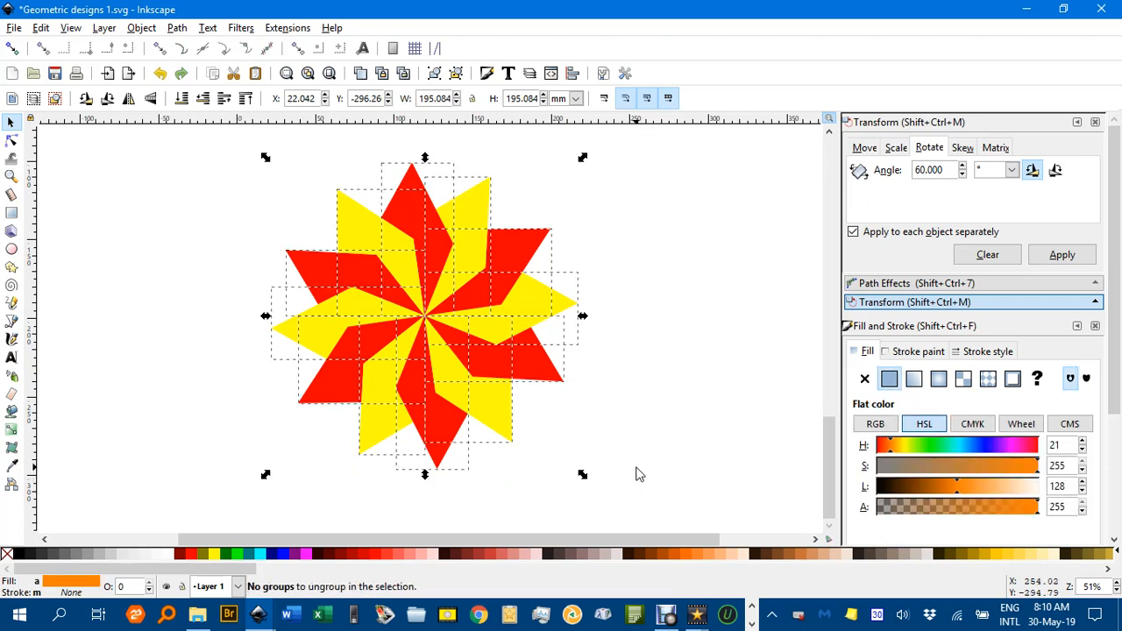
{"action": "left_click", "coordinate": [634, 468]}
Select all objects with the same fill color as the pinwheel's upper-left red petal
{"action": "left_click", "coordinate": [377, 261]}
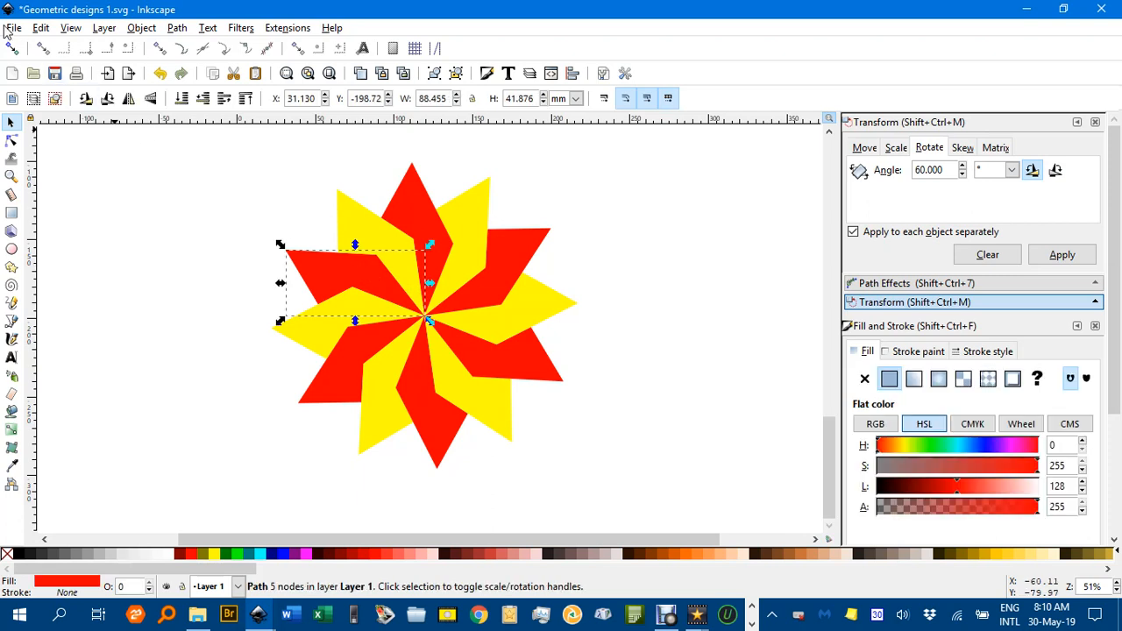
{"action": "left_click", "coordinate": [41, 27]}
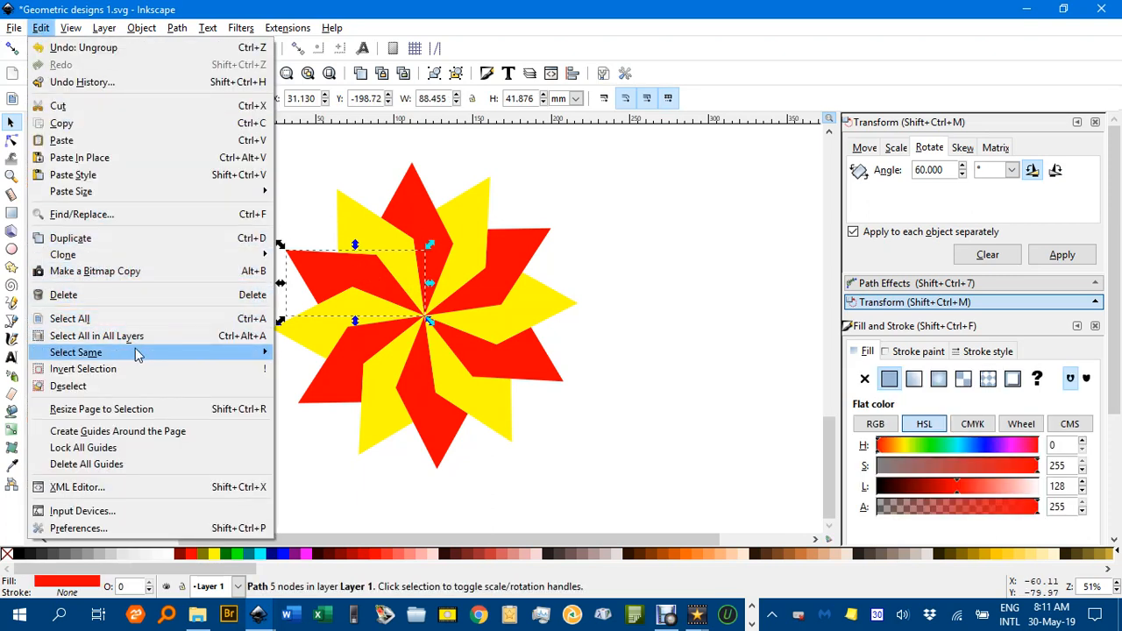
{"action": "mouse_move", "coordinate": [136, 352]}
{"action": "left_click", "coordinate": [318, 371]}
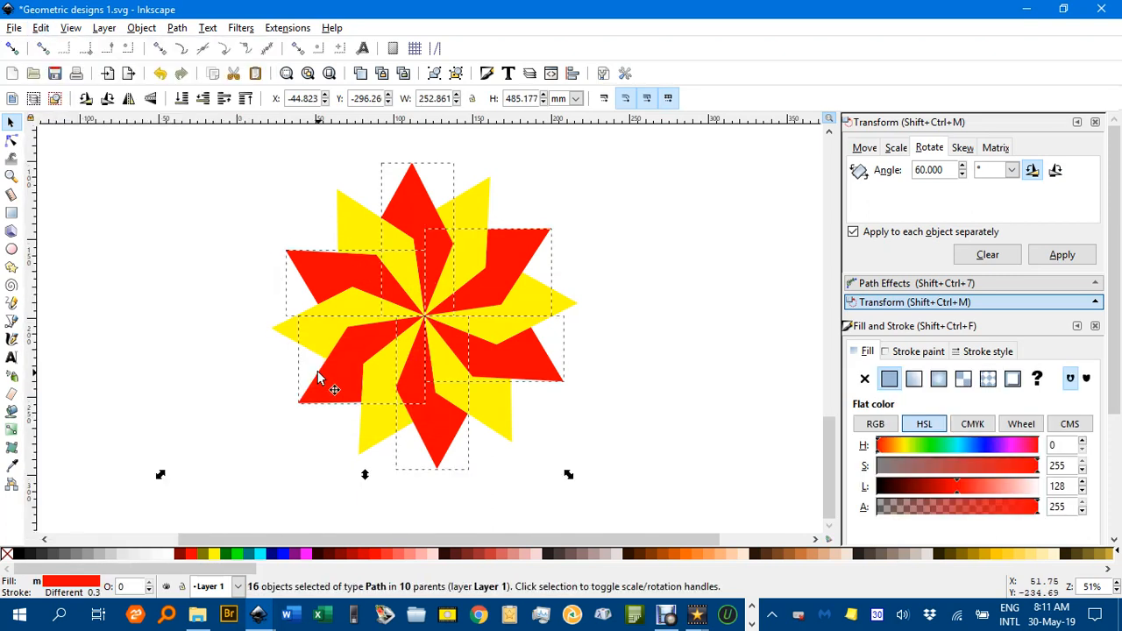
Try bright green and Green (#008000) fills on the selected red petals, settle on magenta, and deselect them
{"action": "left_click", "coordinate": [239, 555]}
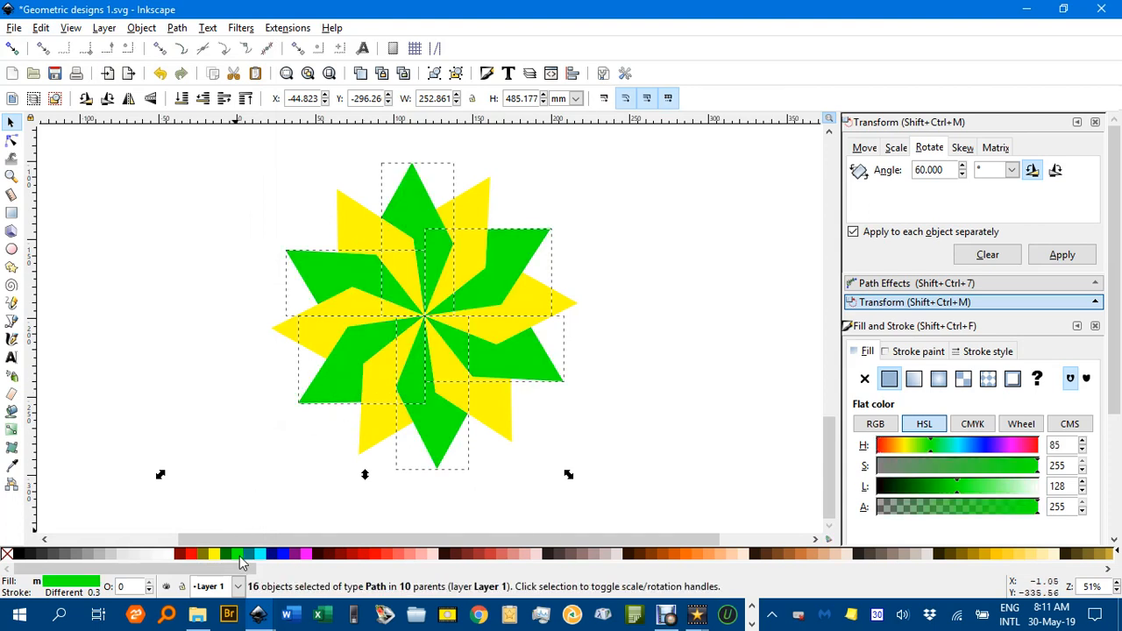
{"action": "left_click", "coordinate": [225, 555]}
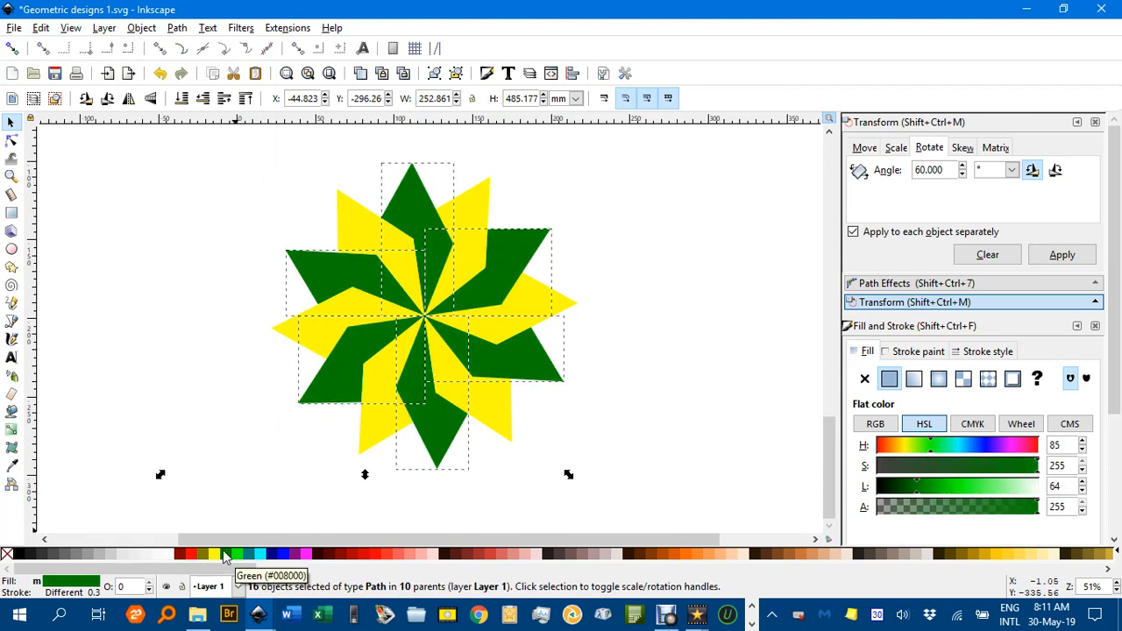
{"action": "left_click", "coordinate": [306, 558]}
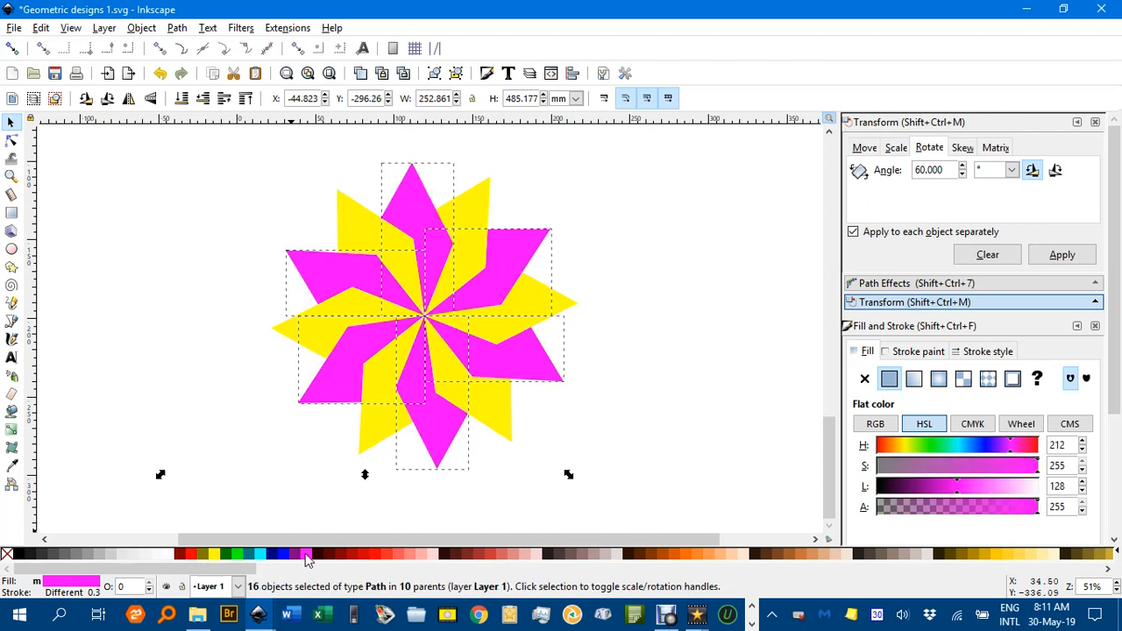
{"action": "left_click", "coordinate": [234, 397]}
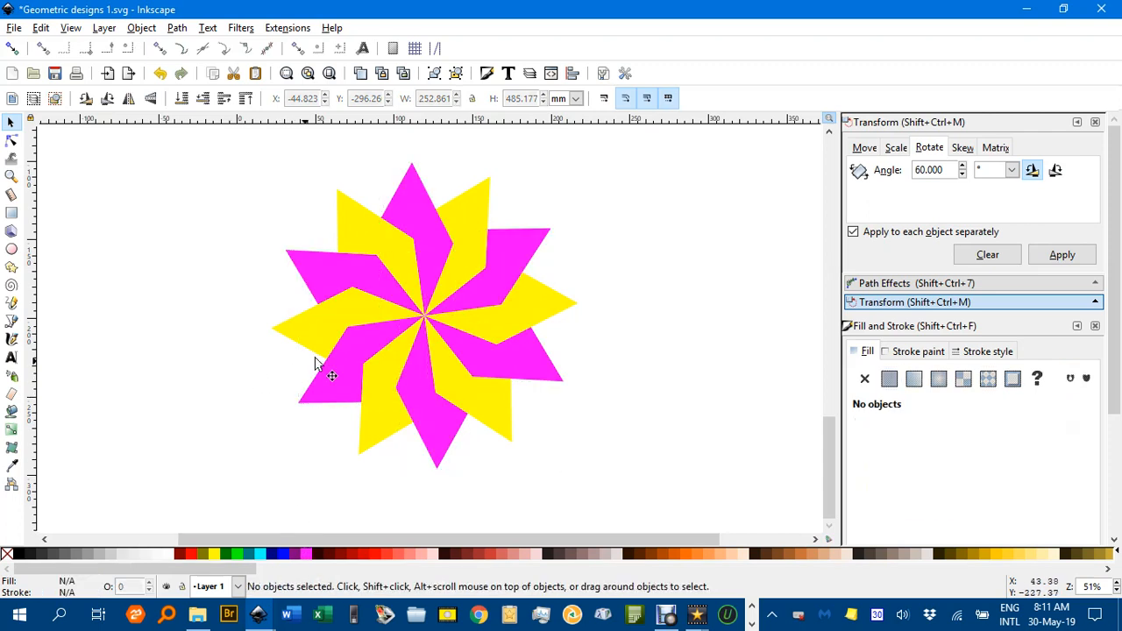
Compare the recolored magenta and yellow pinwheel with the outlined yellow pinwheel above it
{"action": "scroll", "coordinate": [381, 341], "scroll_direction": "down", "scroll_amount": 3}
{"action": "left_click_drag", "start_coordinate": [414, 220], "coordinate": [427, 333]}
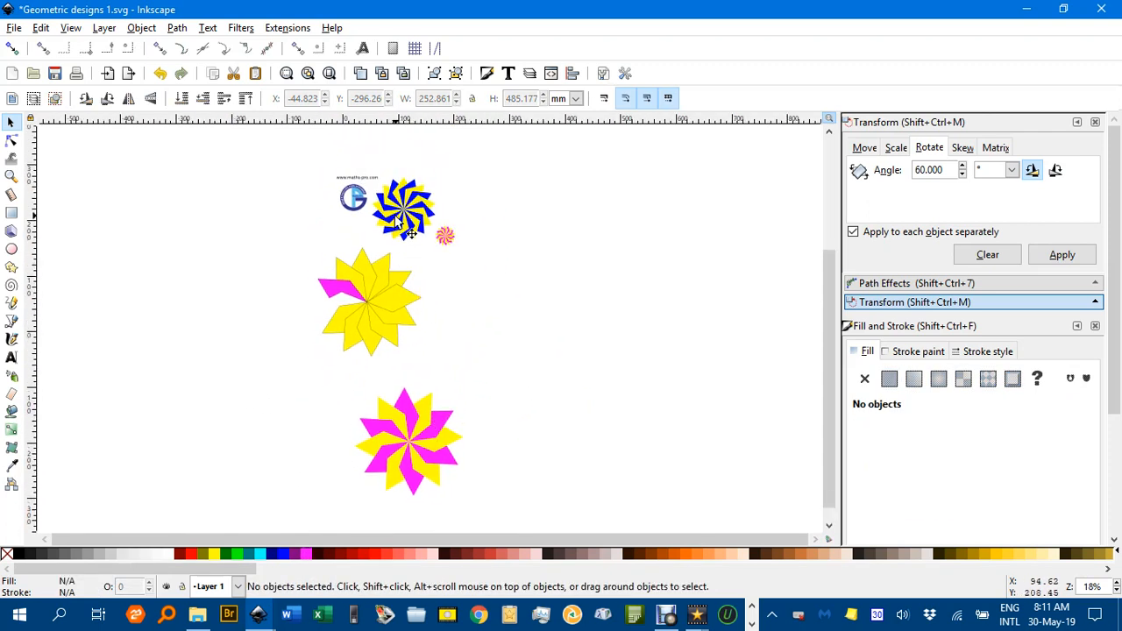
{"action": "scroll", "coordinate": [372, 329], "scroll_direction": "up", "scroll_amount": 3}
{"action": "scroll", "coordinate": [373, 329], "scroll_direction": "up", "scroll_amount": 1}
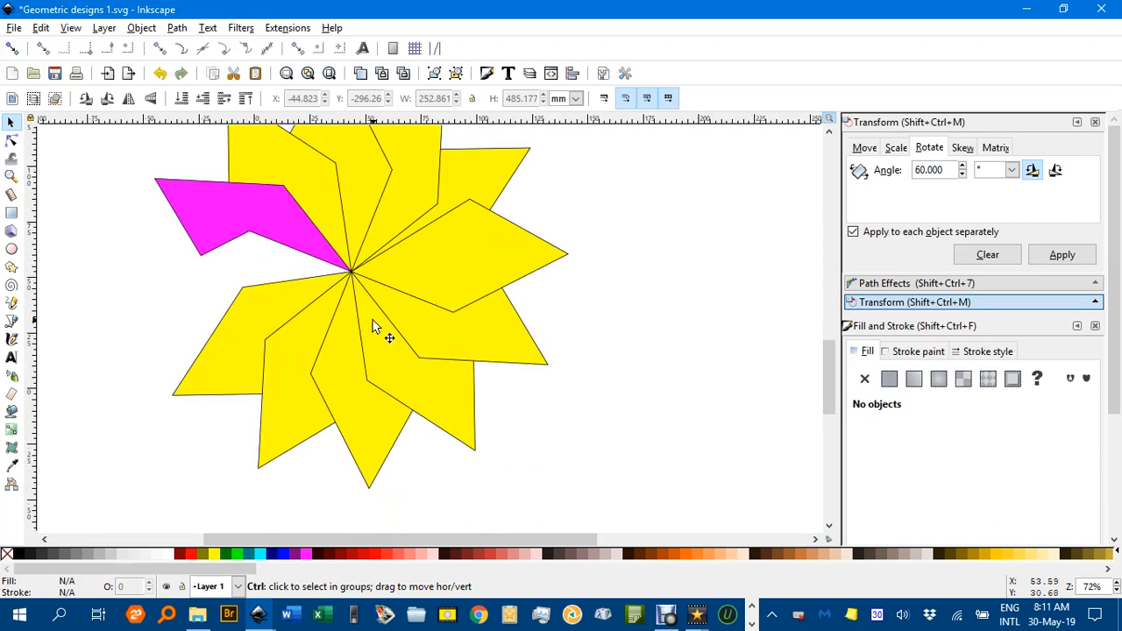
{"action": "scroll", "coordinate": [272, 230], "scroll_direction": "down", "scroll_amount": 2}
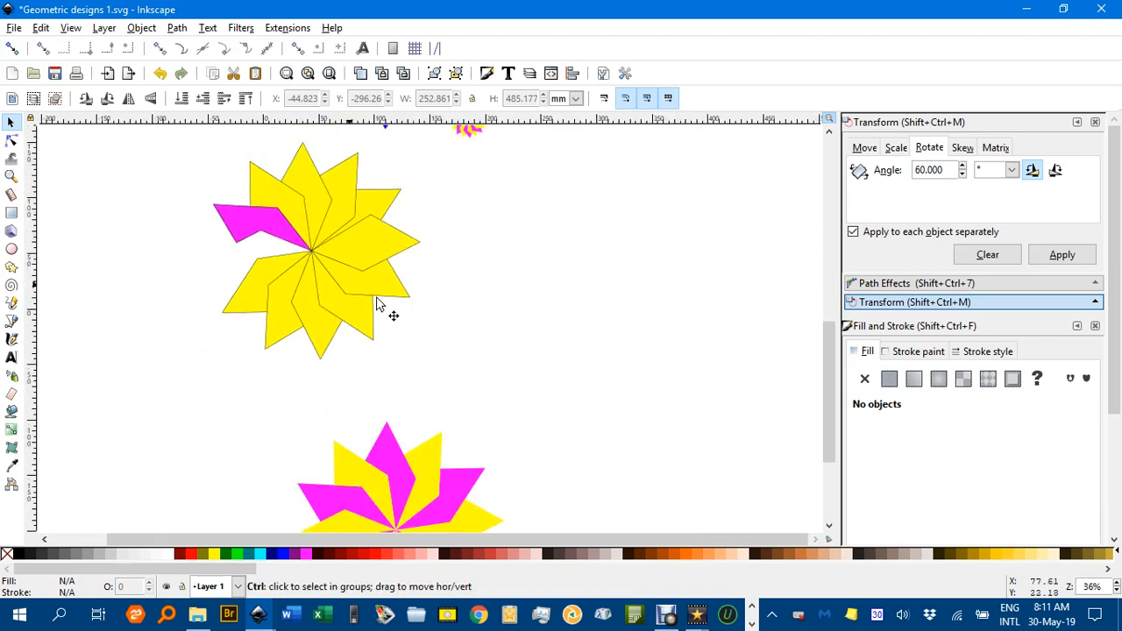
{"action": "scroll", "coordinate": [427, 193], "scroll_direction": "down", "scroll_amount": 3}
{"action": "scroll", "coordinate": [331, 331], "scroll_direction": "up", "scroll_amount": 1}
{"action": "scroll", "coordinate": [331, 324], "scroll_direction": "up", "scroll_amount": 1}
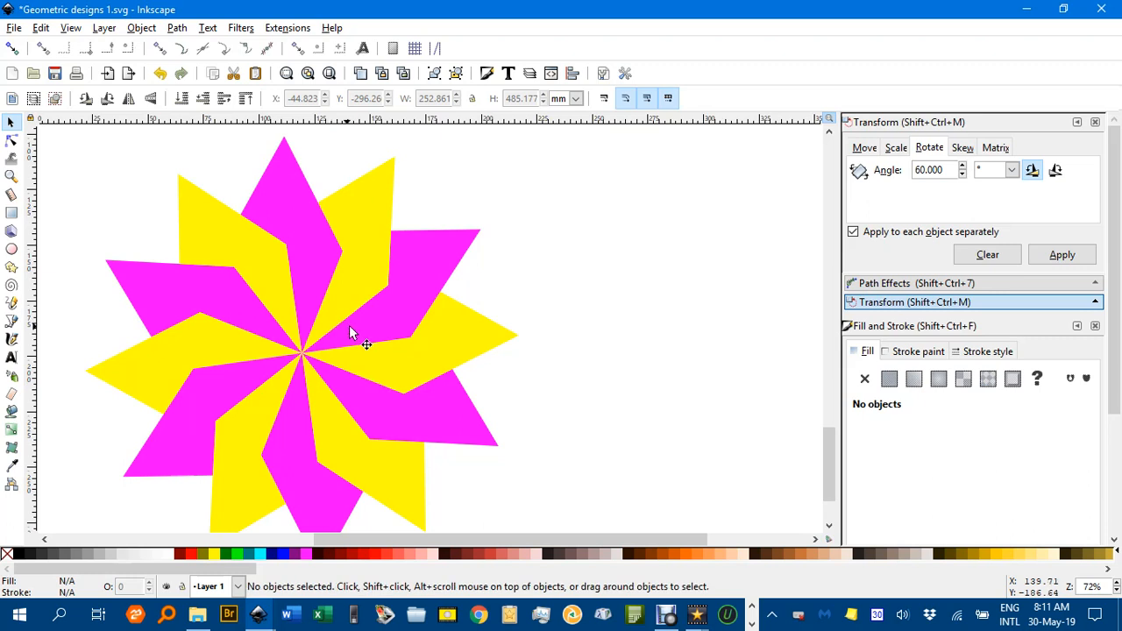
{"action": "left_click_drag", "start_coordinate": [349, 325], "coordinate": [497, 304]}
{"action": "scroll", "coordinate": [499, 306], "scroll_direction": "down", "scroll_amount": 1}
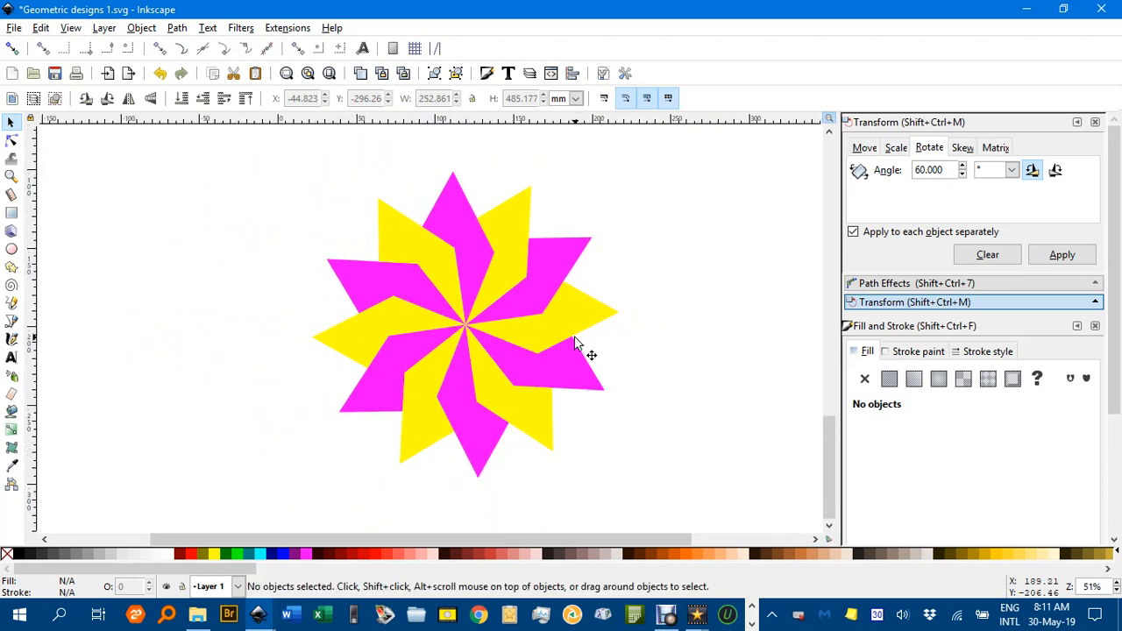